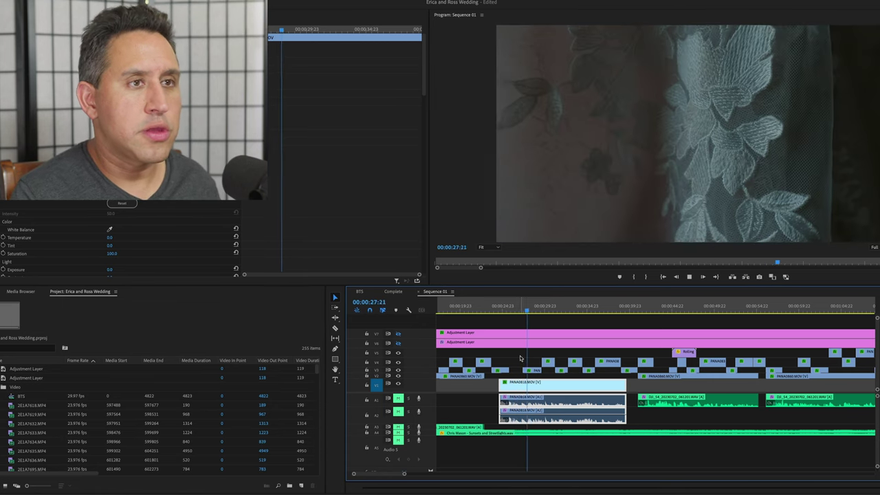
- Play the bride's interview from 00:00:26:03 and examine the following lace dress shot frame by frame
click(512, 309)
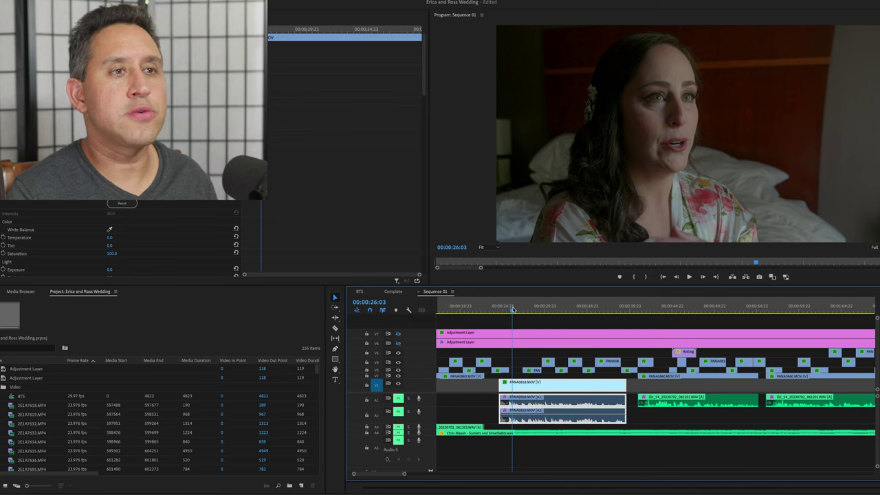
key(space)
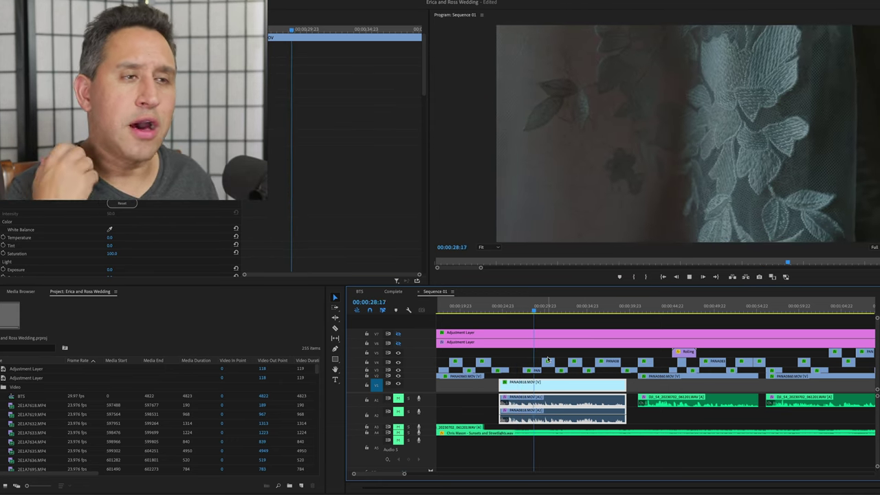
key(space)
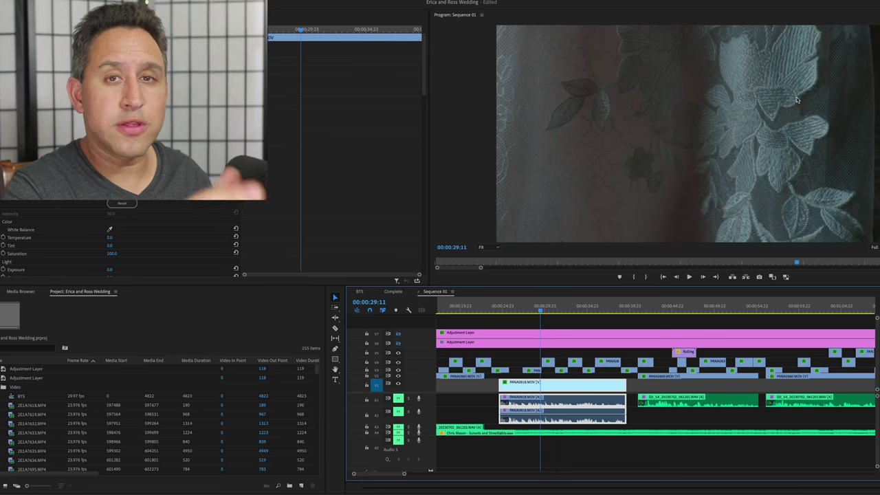
key(Right)
key(Right)
key(Right)
key(Right)
key(Right)
key(Right)
key(Right)
key(Right)
key(Right)
key(Right)
key(Right)
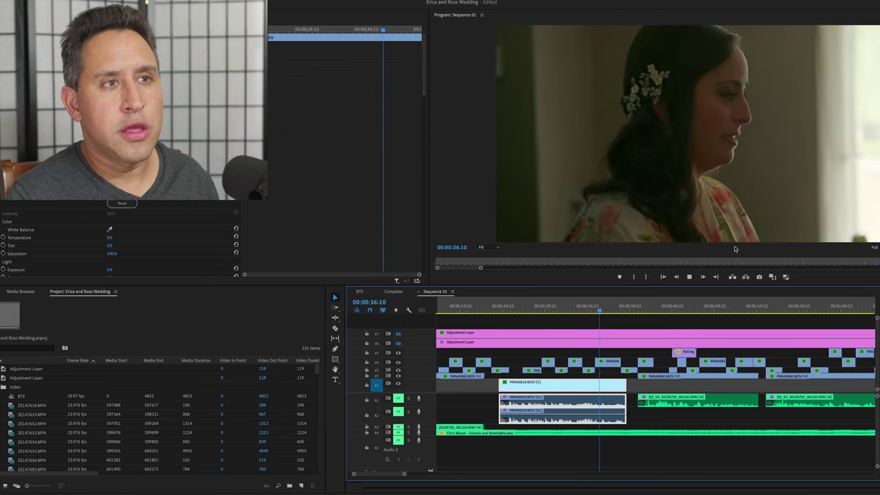
- Play the sequence from 00:00:36:10 through the bride's window shots to the groom waiting outdoors
key(space)
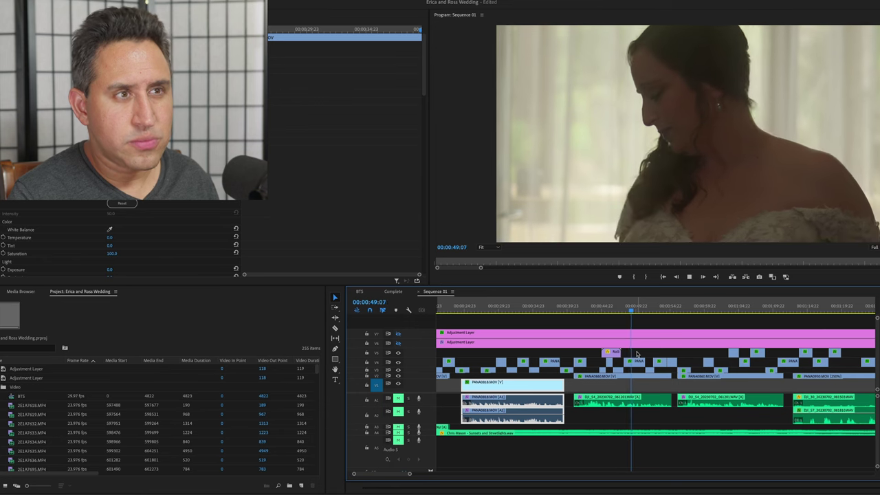
key(space)
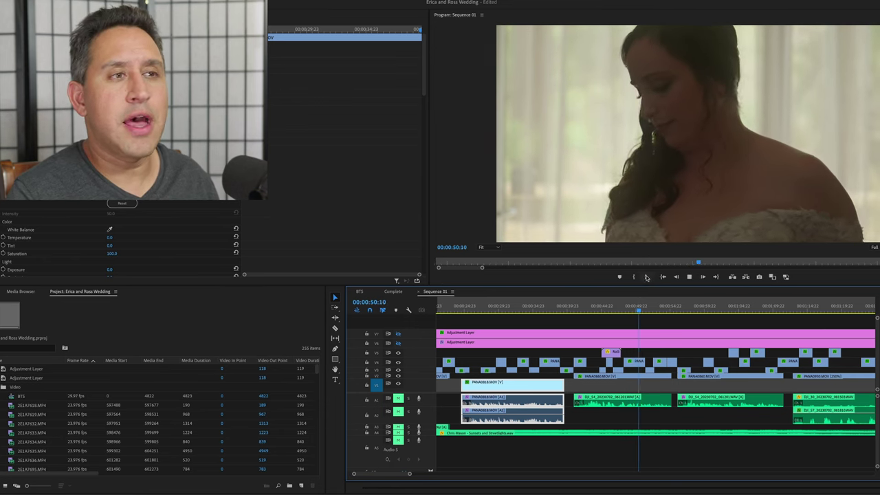
key(space)
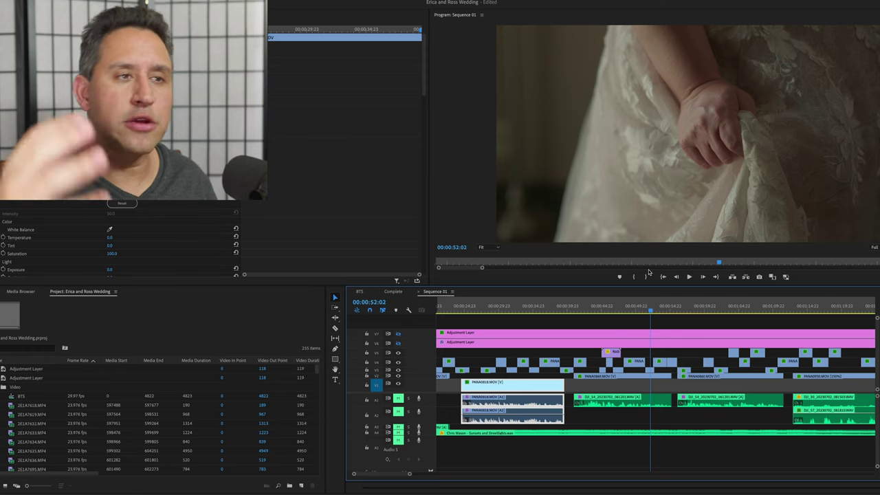
key(space)
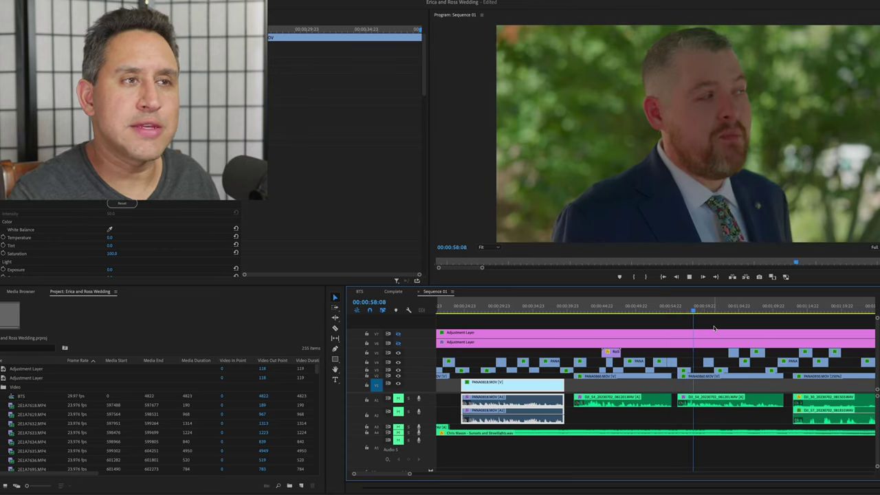
key(space)
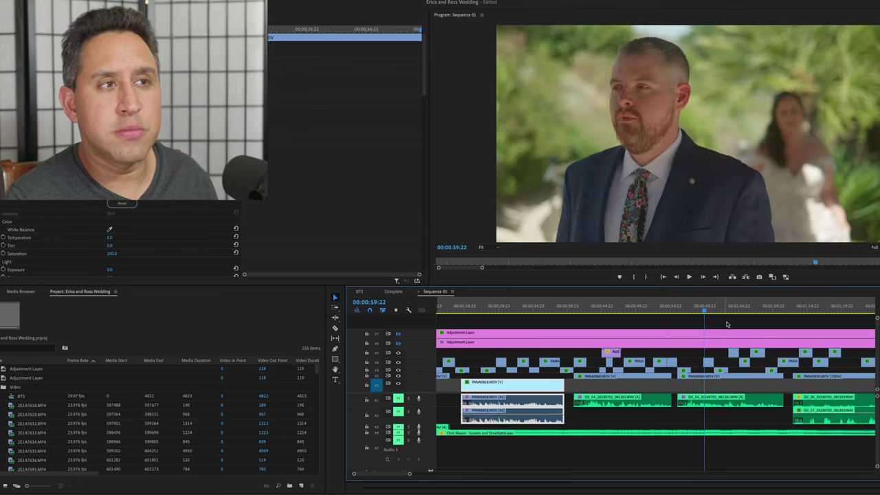
- Scrub through the ceremony shots up to about 00:01:23 and return to the bride's window shot at 00:00:49:07
key(=)
scroll(765, 338, right, 2)
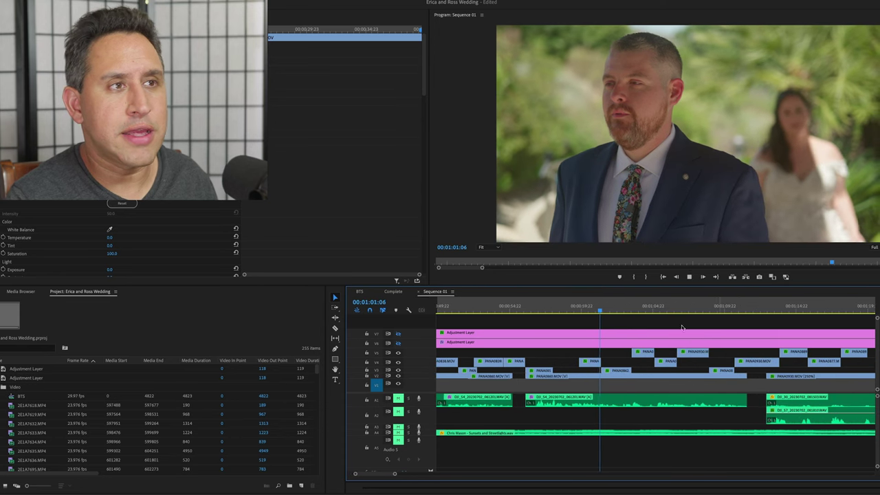
key(minus)
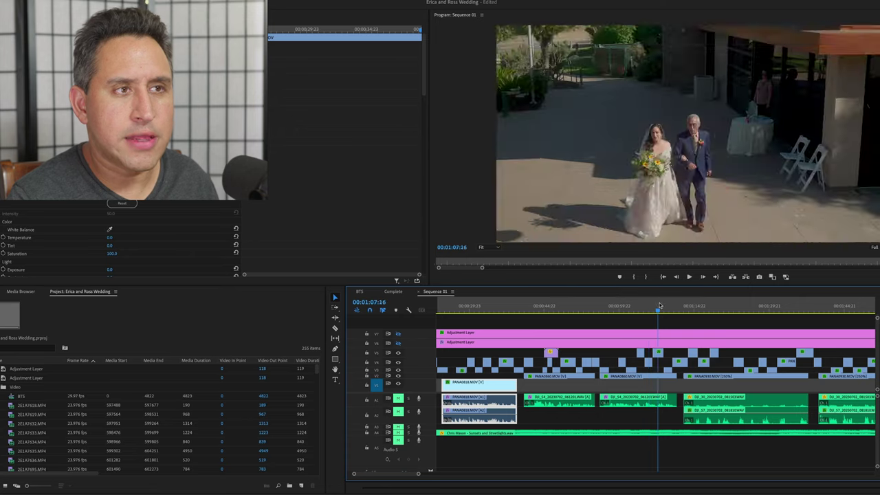
drag(679, 308, 738, 311)
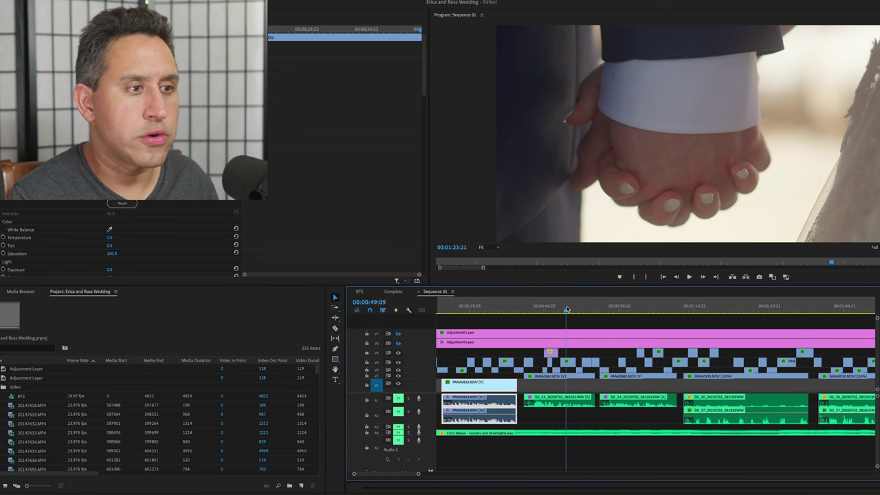
drag(566, 309, 566, 309)
scroll(566, 309, down, 3)
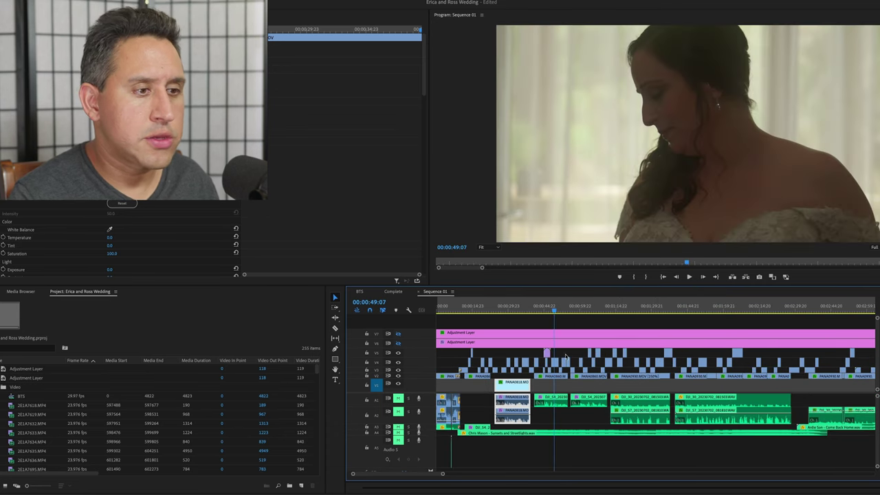
- Shift the PANA0838.MOV clip on V2 later and extend the preceding V4 clip in the raw shot lineup after 00:13:14
drag(561, 344, 545, 352)
key(super+z)
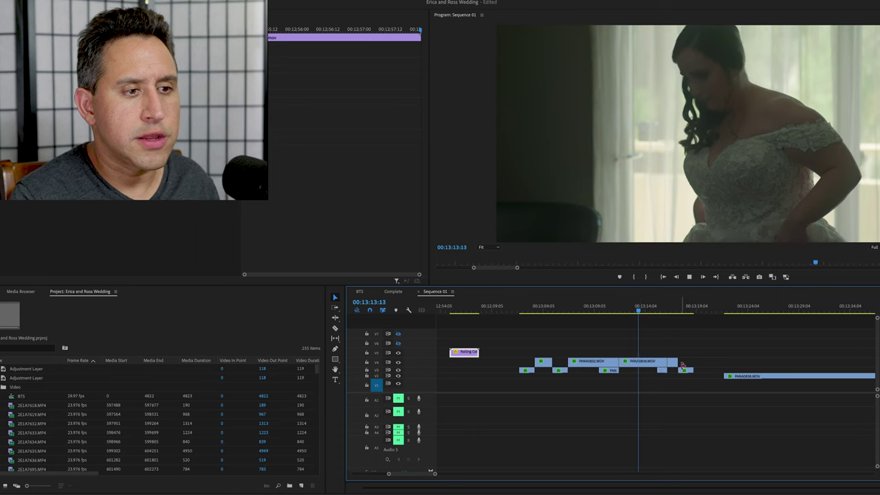
scroll(697, 367, down, 2)
scroll(636, 365, right, 2)
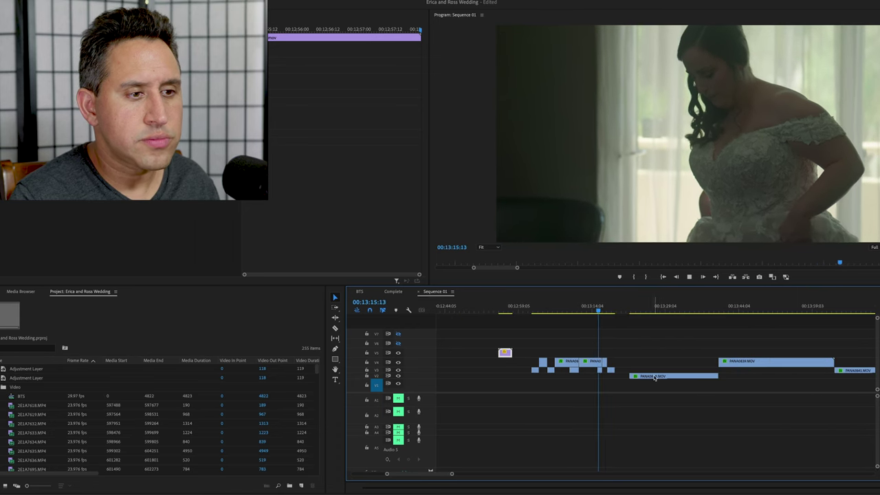
mouse_move(654, 377)
mouse_down()
mouse_move(618, 369)
mouse_move(657, 362)
mouse_up()
drag(610, 311, 701, 379)
- Play the long window take PANA0838.MOV to examine how the bride's poses unfold
key(space)
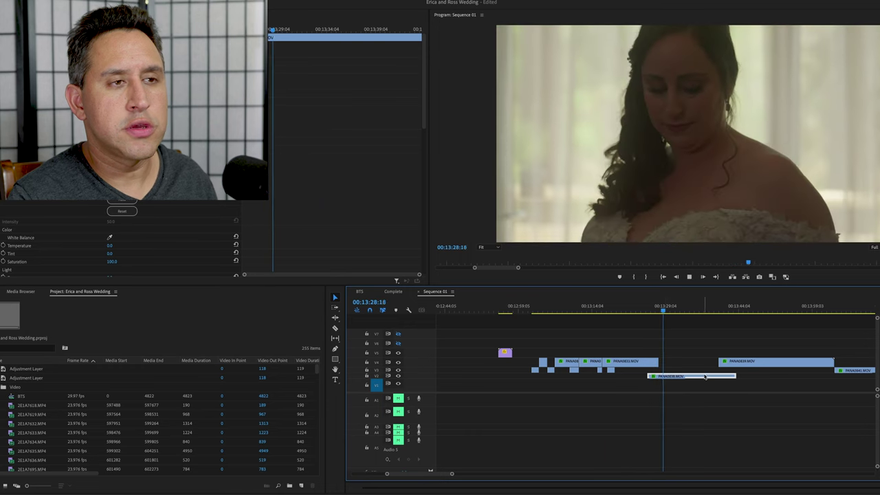
scroll(701, 378, down, 3)
scroll(701, 378, right, 2)
click(681, 364)
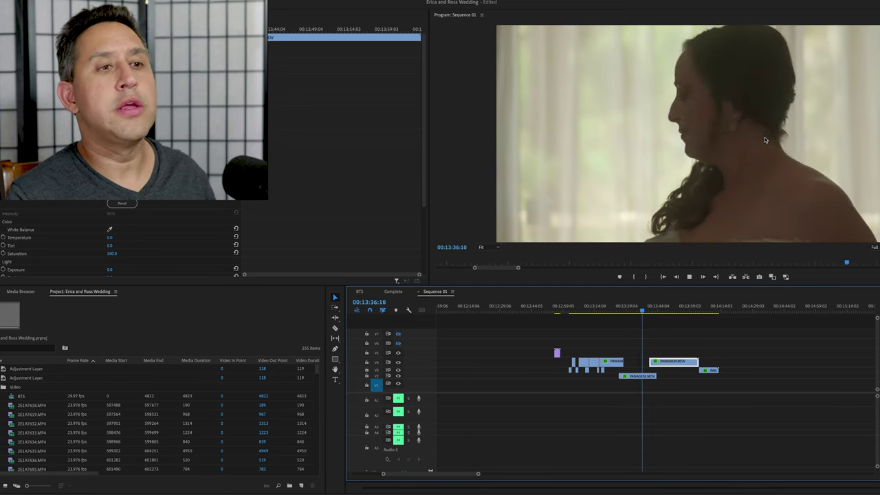
key(space)
- View PANA0838.MOV without its Lumetri Color effect and undo the effect's removal
click(643, 377)
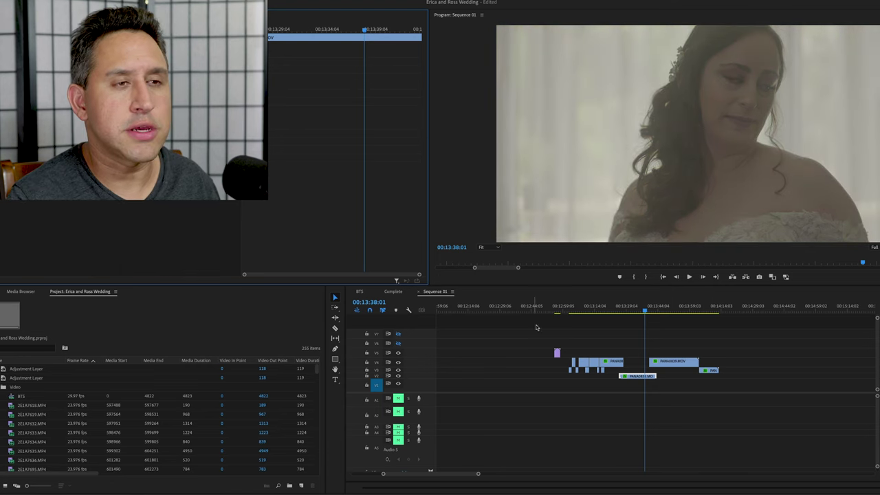
drag(643, 313, 645, 310)
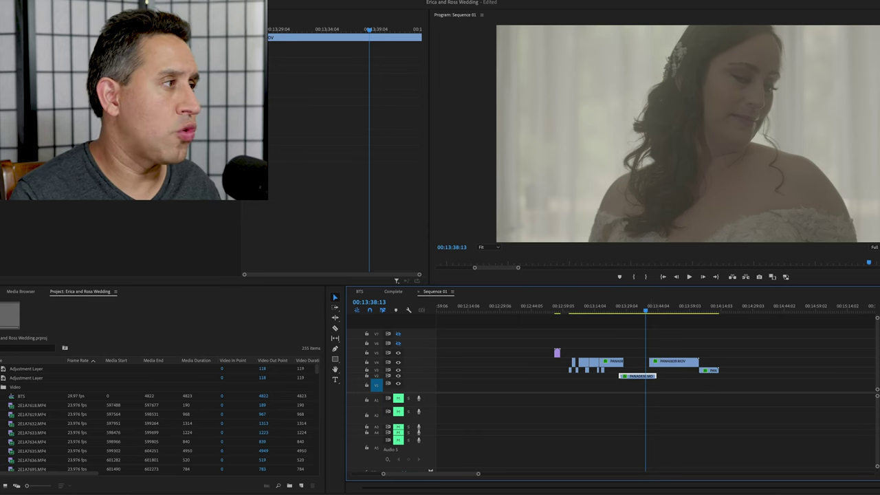
key(super+z)
- Review the Lumetri Color settings of PANA0838.MOV and brighten the shot at 00:13:32:14
scroll(266, 215, down, 10)
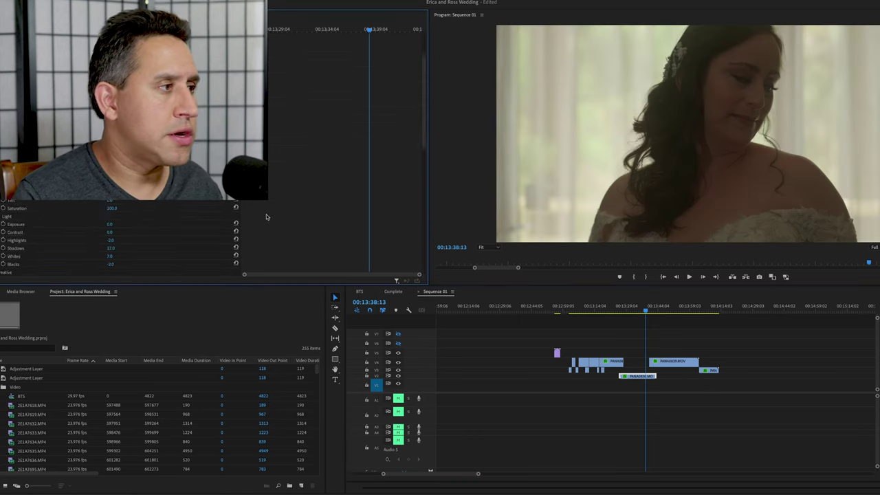
scroll(266, 217, up, 1)
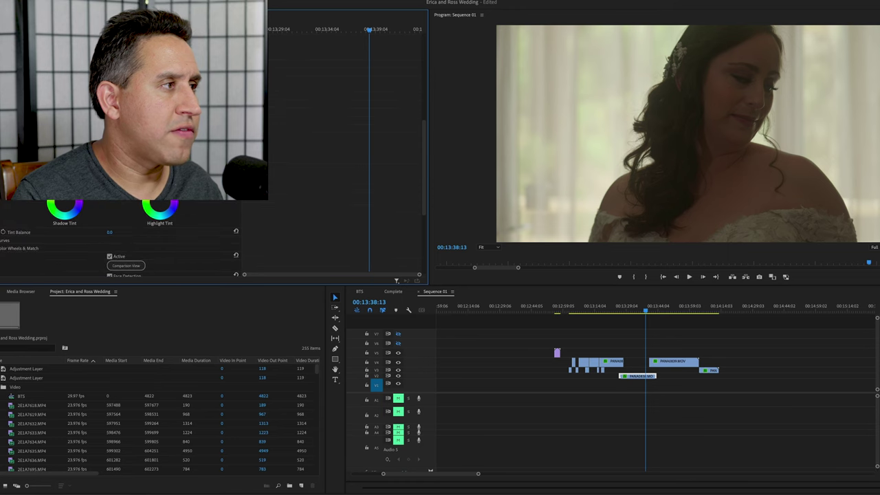
drag(630, 312, 633, 313)
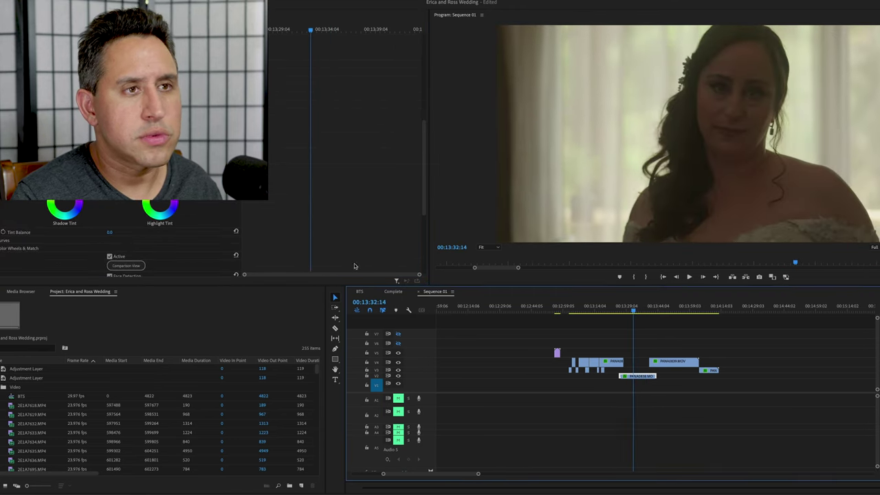
scroll(187, 219, up, 2)
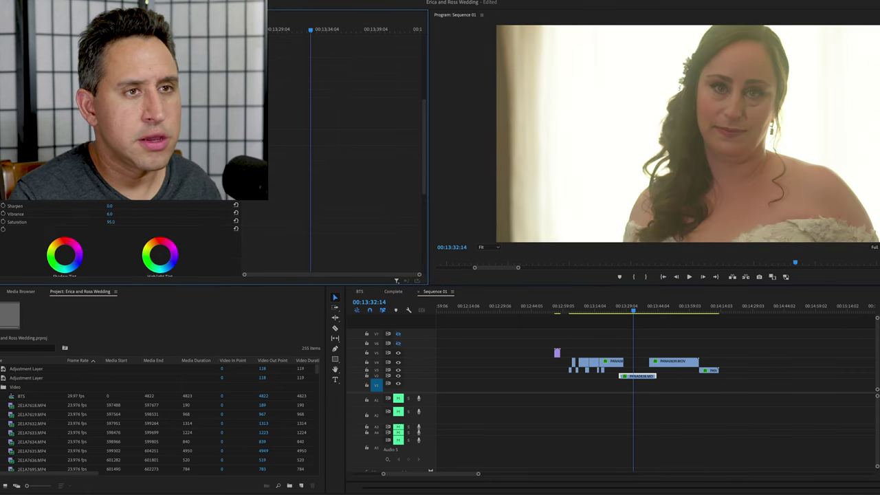
- Play and scrub through the brightened PANA0838.MOV clip to examine the bride's movements and the window light
key(space)
key(=)
key(=)
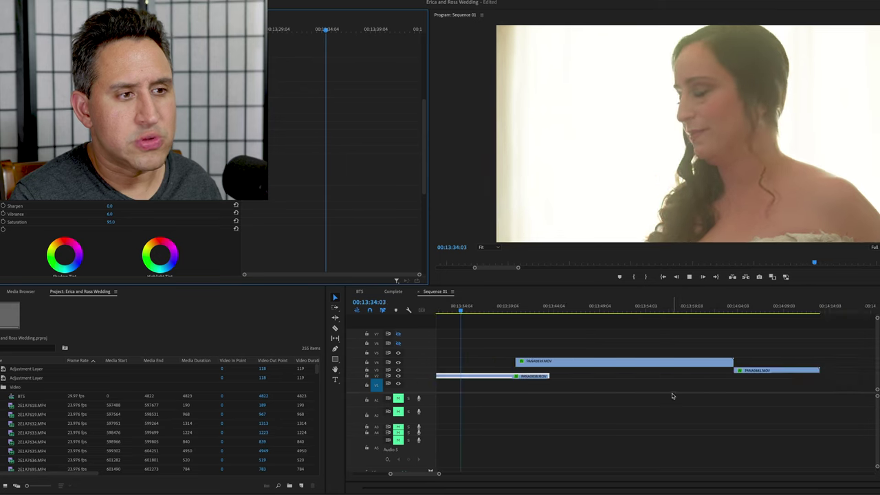
scroll(672, 396, down, 3)
key(space)
mouse_move(615, 309)
mouse_down()
mouse_move(608, 310)
mouse_move(621, 310)
mouse_up()
scroll(623, 310, right, 1)
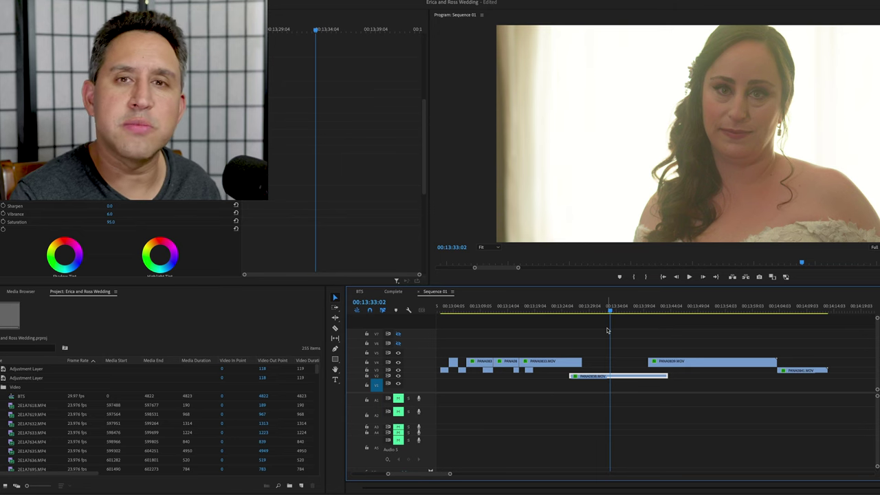
mouse_move(617, 309)
mouse_down()
mouse_move(602, 309)
mouse_move(643, 311)
mouse_move(630, 315)
mouse_up()
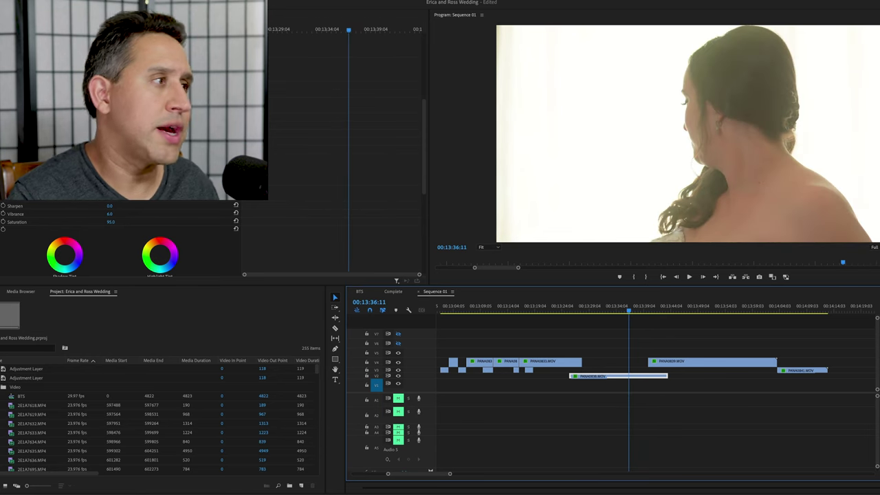
- Play on into the PANA0839.MOV take on V4 to examine the bride's expressions and poses
key(space)
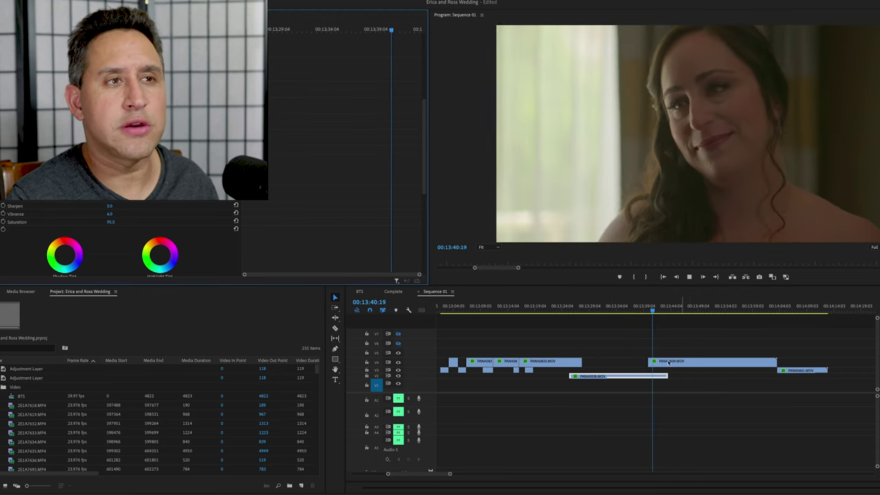
key(minus)
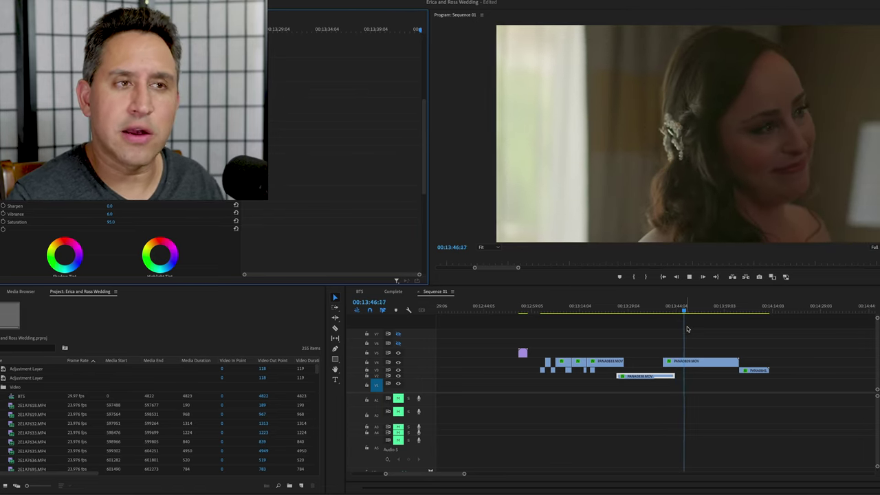
scroll(687, 331, right, 2)
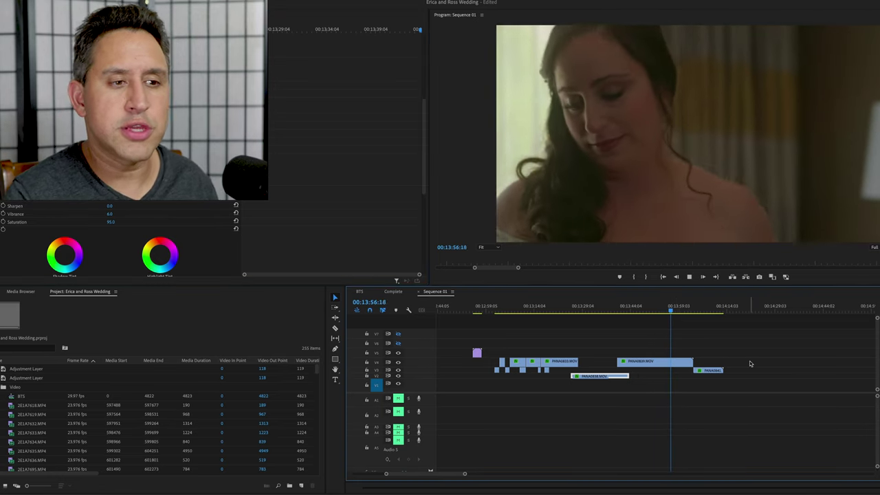
- Extend the end of the PANA0841.MOV clip on V3 to about 00:14:20 and play its dress detail shot
mouse_move(695, 369)
mouse_down()
mouse_move(668, 370)
mouse_move(706, 373)
mouse_up()
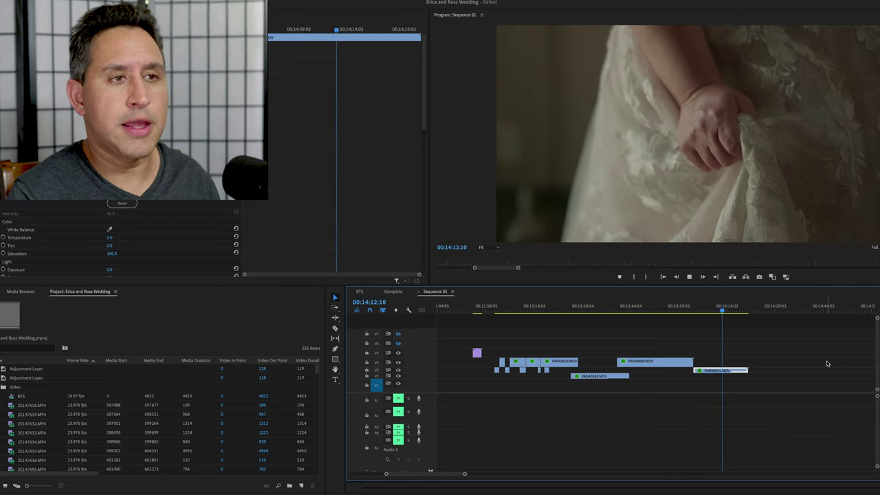
key(space)
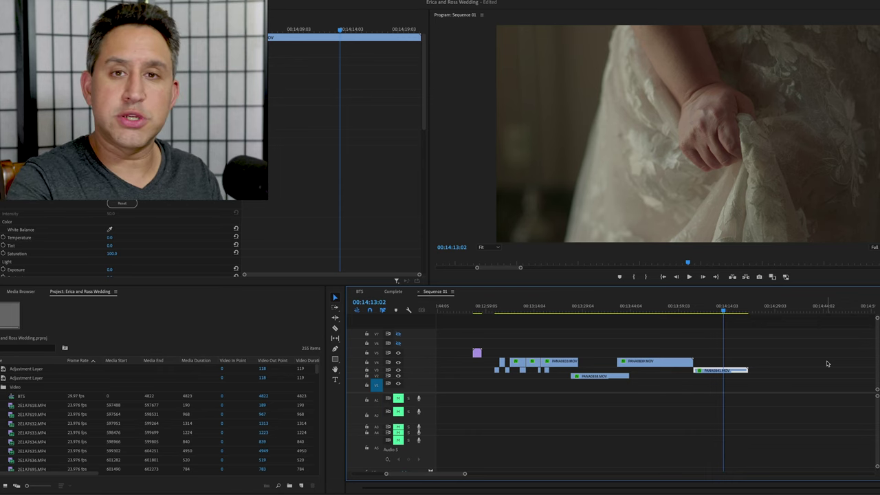
- Look over the lineup of raw shots in the timeline and play more of the dress detail shot from 00:14:13:02
scroll(827, 363, right, 1)
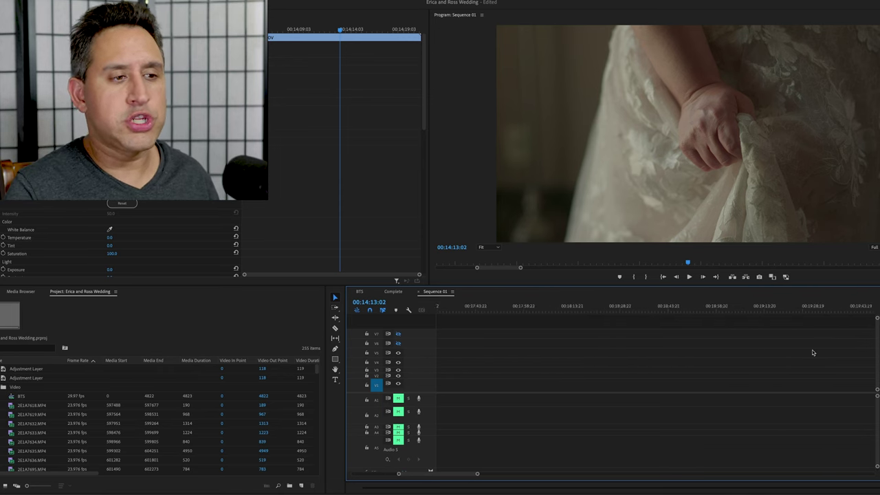
scroll(812, 353, left, 6)
scroll(814, 353, right, 5)
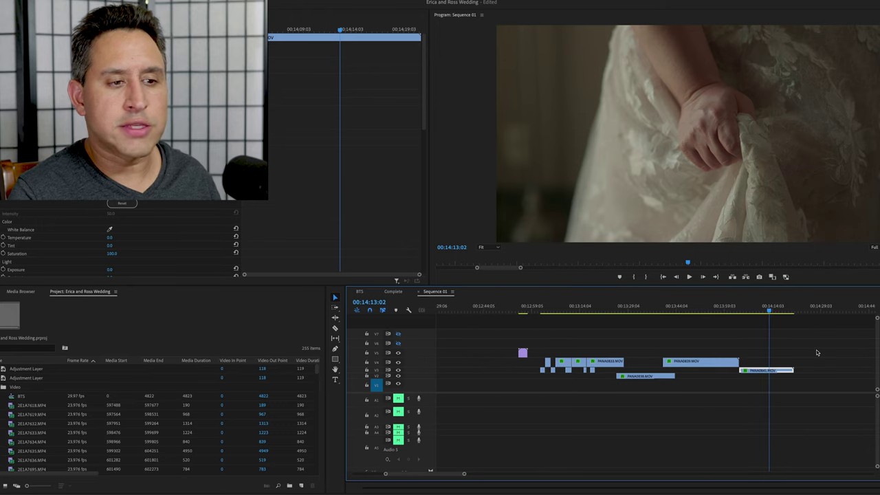
scroll(815, 353, left, 2)
key(space)
scroll(809, 352, down, 1)
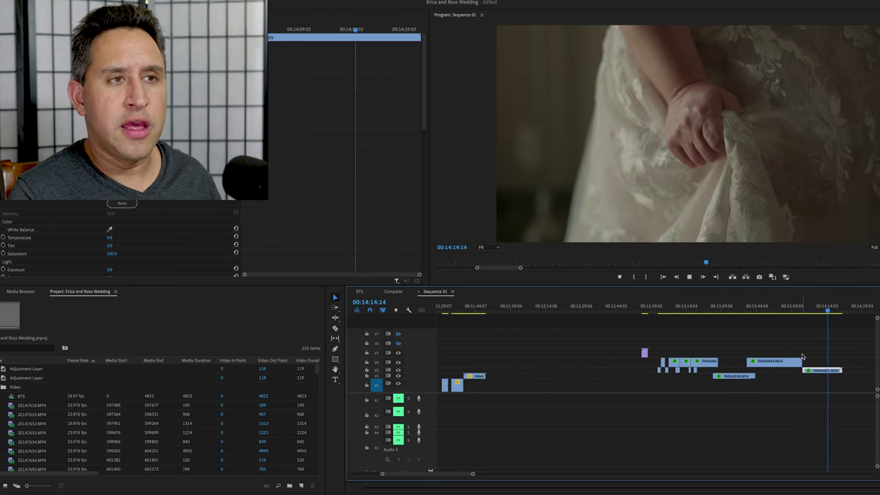
key(space)
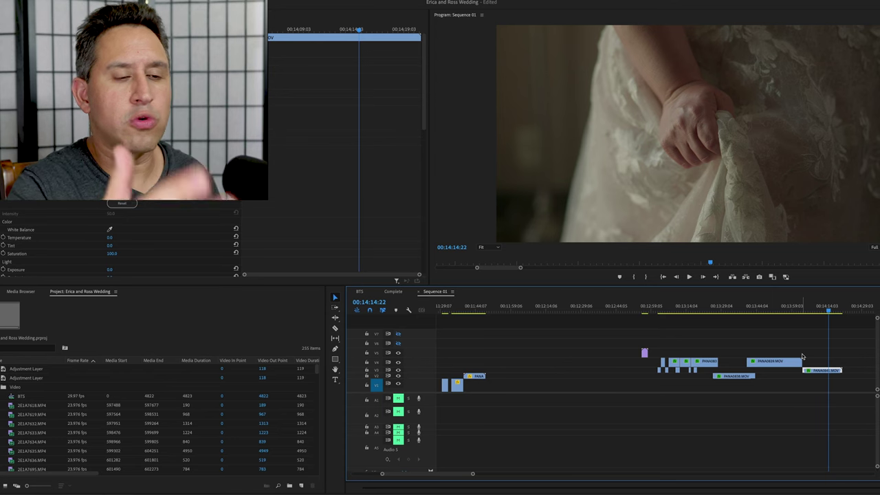
- Play the PANA0841.MOV dress detail shot further and return to its opening at about 00:14:07:11
scroll(802, 356, right, 3)
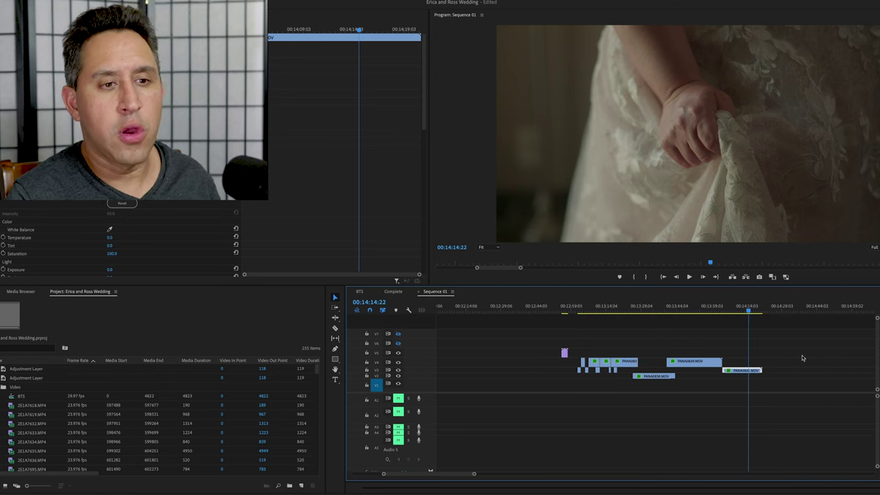
drag(741, 371, 777, 373)
scroll(702, 373, down, 3)
key(space)
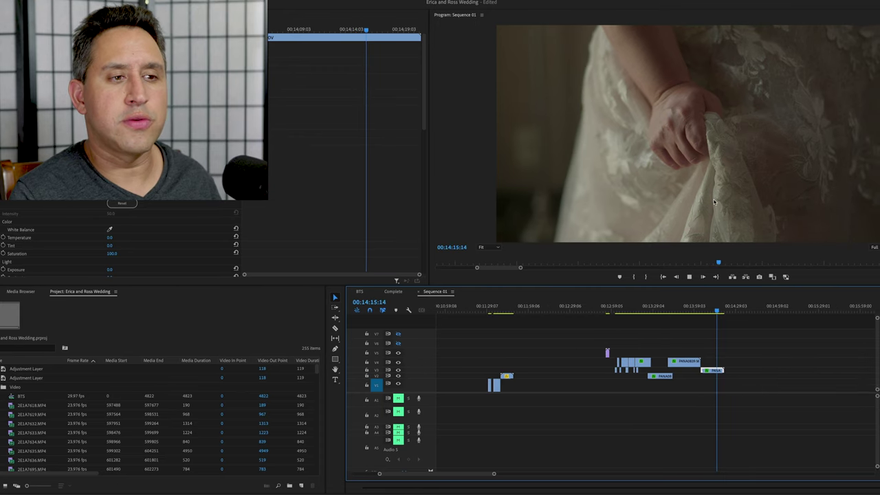
click(707, 311)
drag(707, 313, 706, 312)
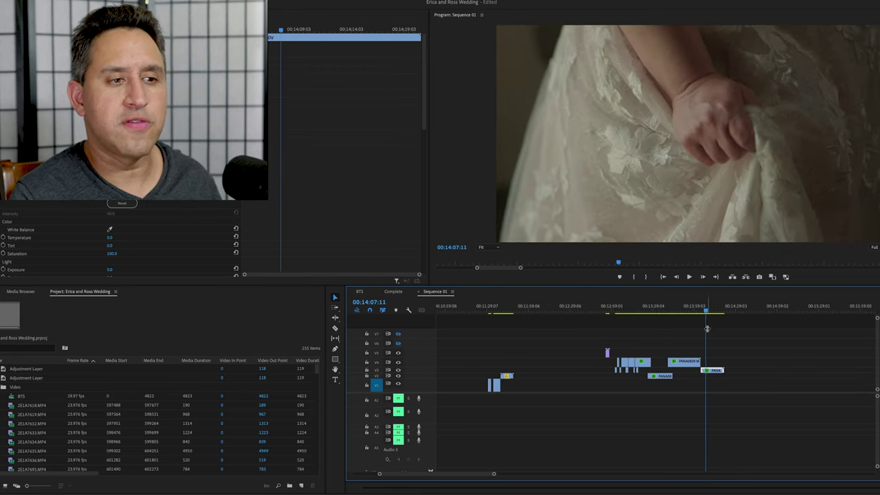
- Move the PANA0841.MOV clip from V3 down to V2 and play the dress detail shot from about 00:14:07
scroll(708, 341, up, 3)
mouse_move(694, 371)
mouse_down()
mouse_move(725, 380)
mouse_move(710, 376)
mouse_up()
key(minus)
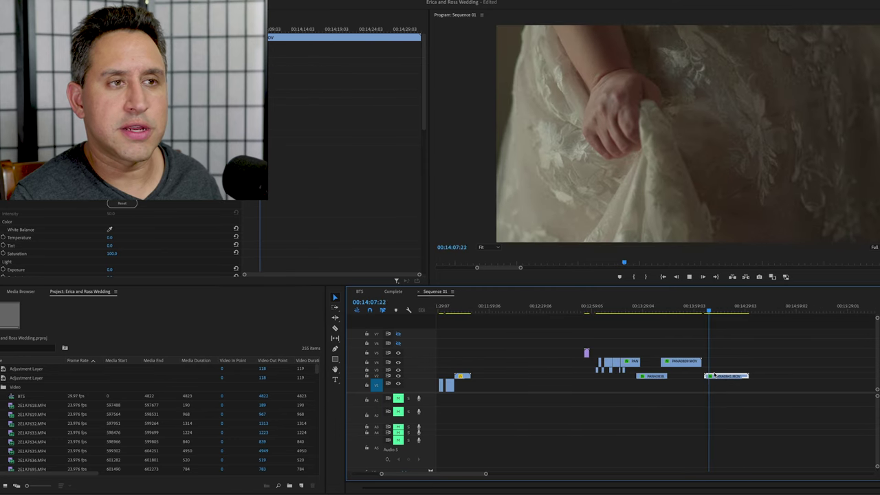
key(space)
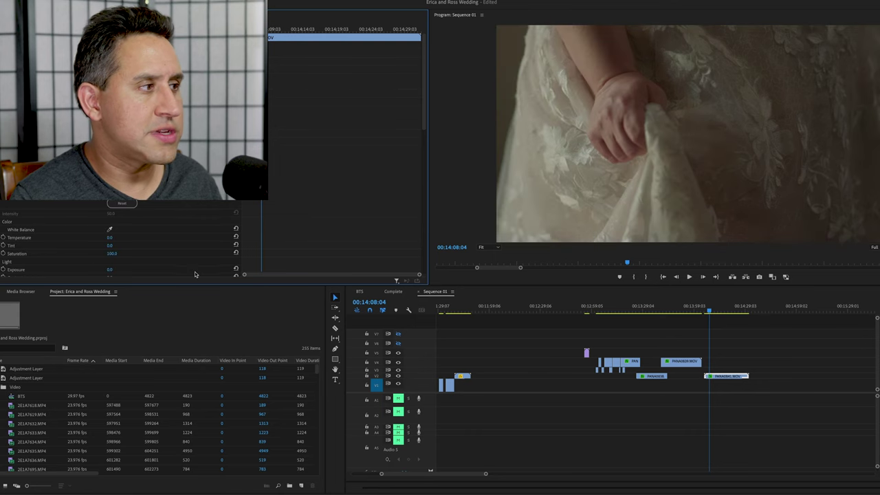
- Examine the dress clip's Lumetri Color adjustments and color wheels, and play the shot through to about 00:14:17:03
scroll(121, 216, down, 5)
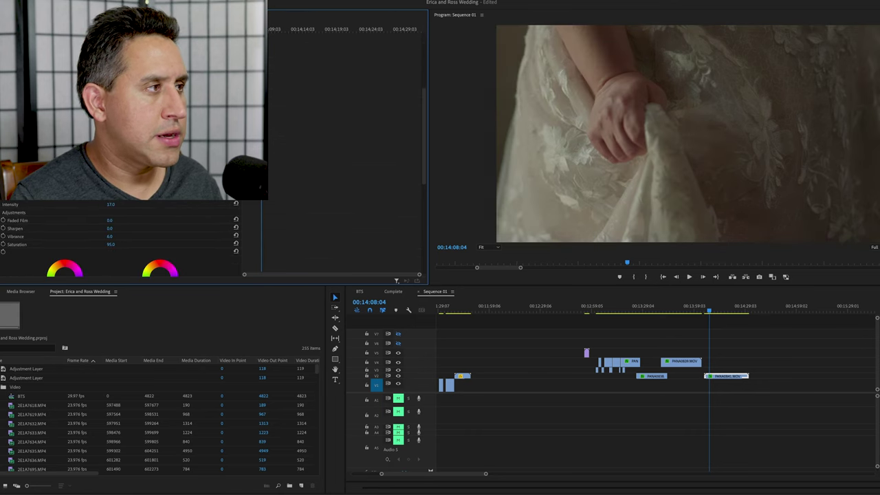
key(space)
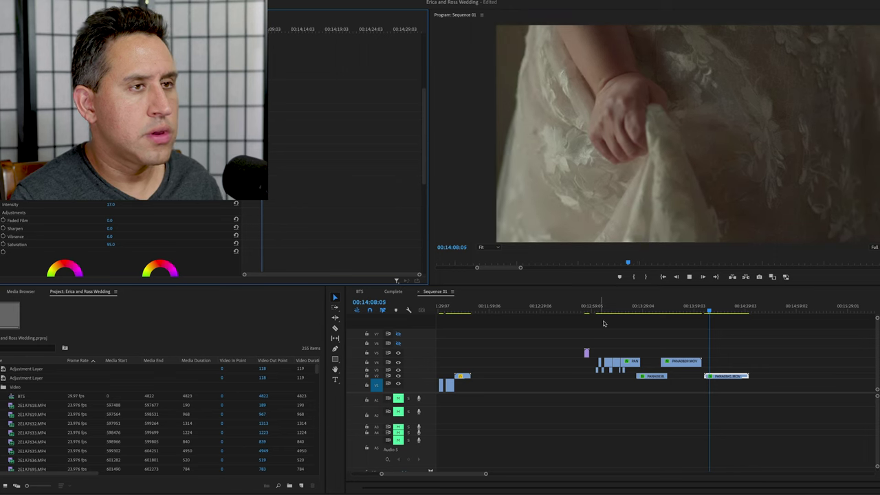
scroll(647, 357, down, 3)
scroll(646, 358, down, 2)
scroll(373, 183, down, 4)
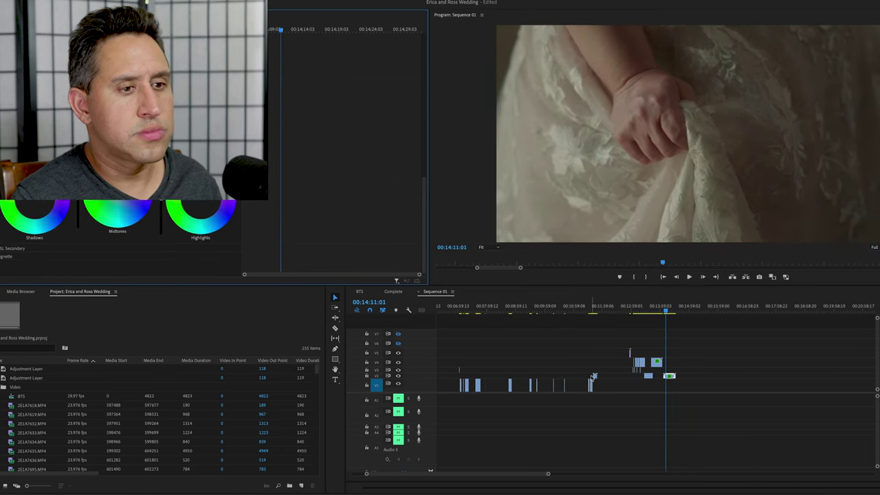
scroll(683, 370, down, 1)
scroll(683, 370, up, 1)
click(650, 311)
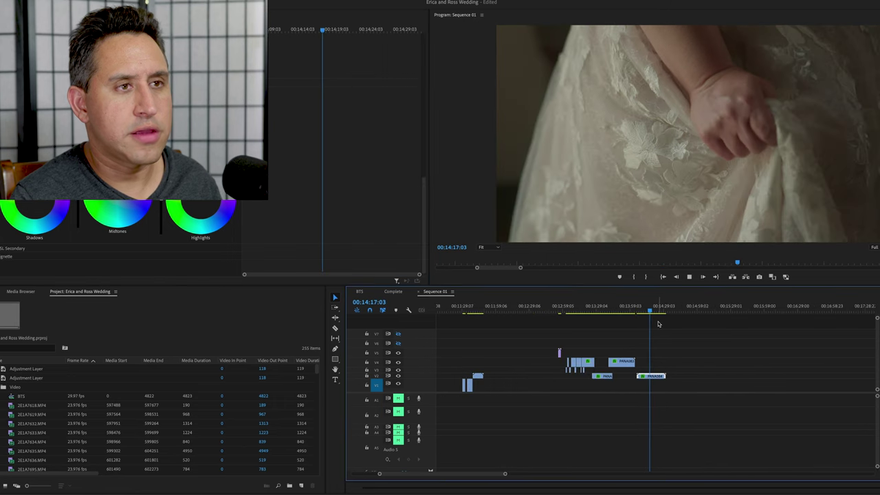
- Scan the edited wedding sequence for the couple's backlit close-up and play it around 00:02:15:01
scroll(658, 323, down, 3)
click(462, 306)
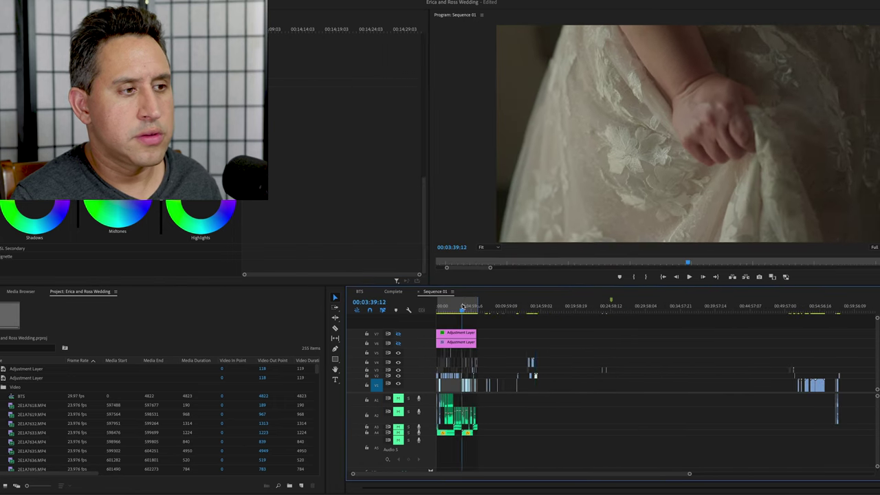
scroll(504, 318, up, 3)
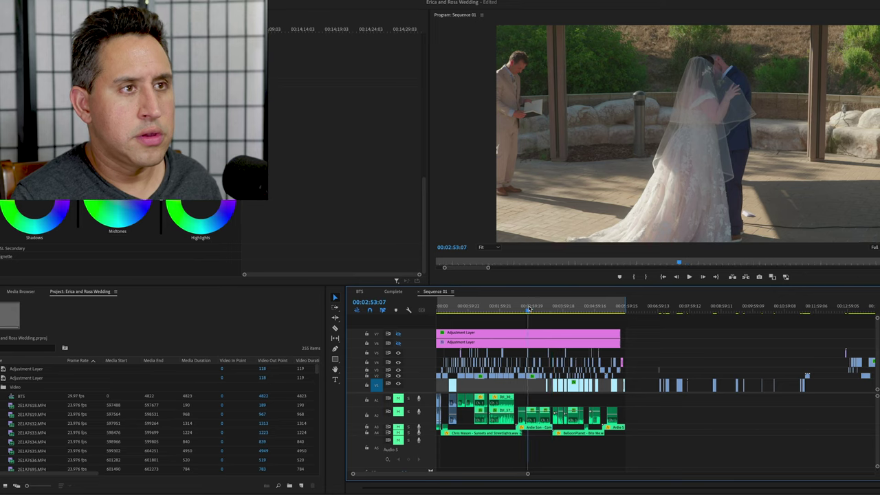
click(528, 309)
scroll(530, 310, up, 2)
click(494, 301)
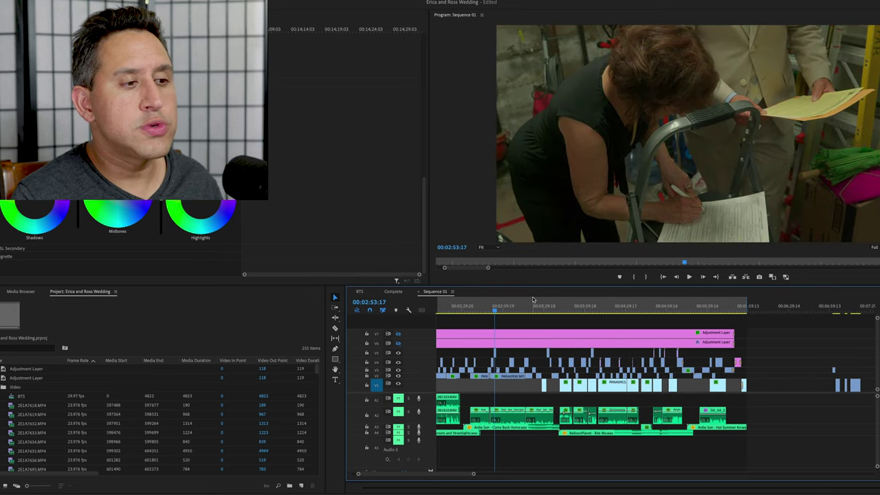
scroll(525, 309, left, 3)
drag(529, 308, 532, 306)
key(space)
scroll(666, 357, up, 4)
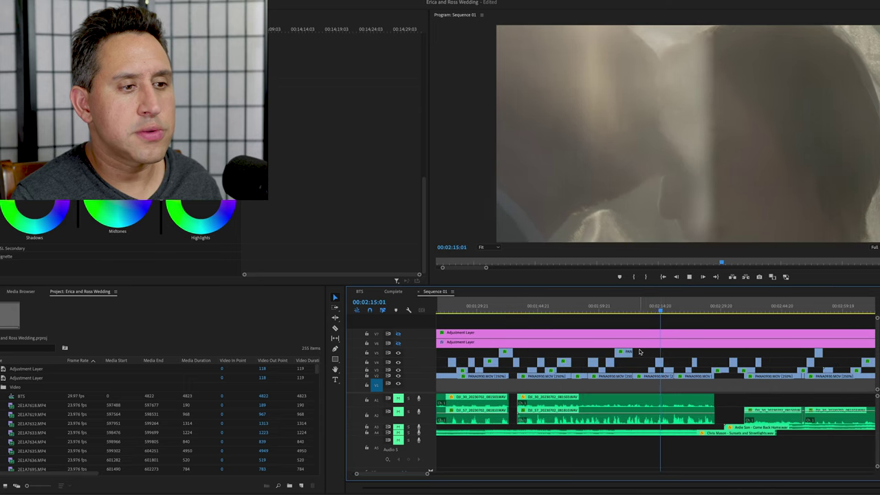
key(space)
click(658, 309)
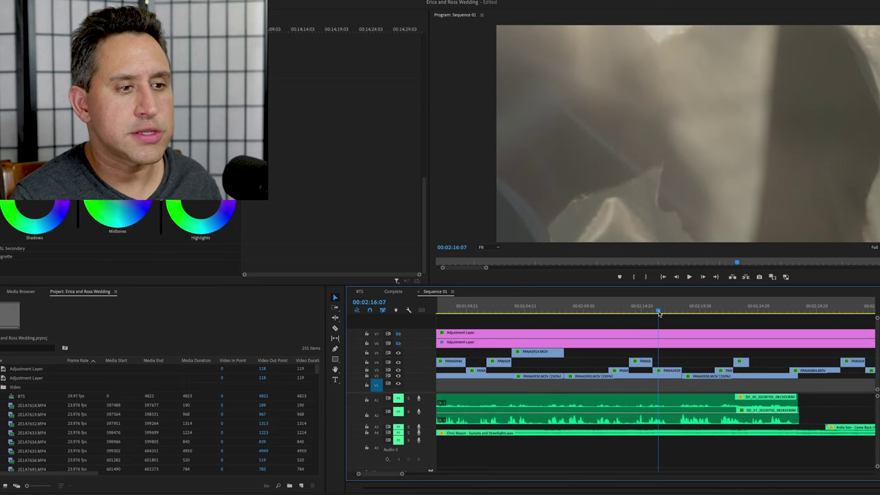
- Reveal the source file of the V4 clip near 00:02:16:08 in the project
right_click(646, 362)
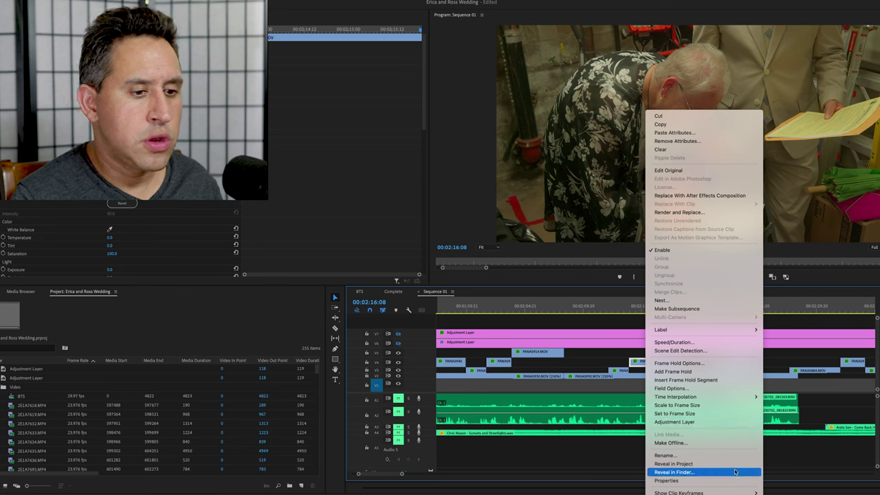
click(735, 464)
key(minus)
key(minus)
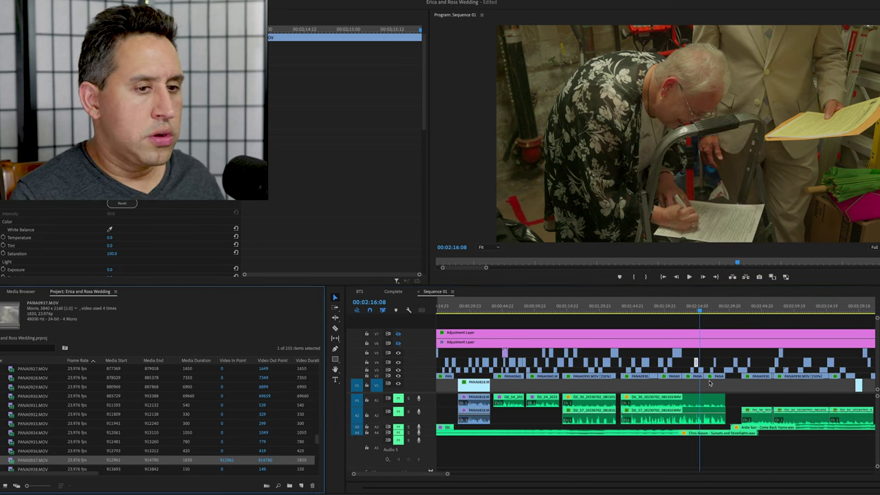
key(minus)
key(minus)
key(minus)
key(minus)
- Add the six source clips PANA0933.MOV to PANA0938.MOV with their audio to V1 at about 00:17:03, past the edited material
click(18, 442)
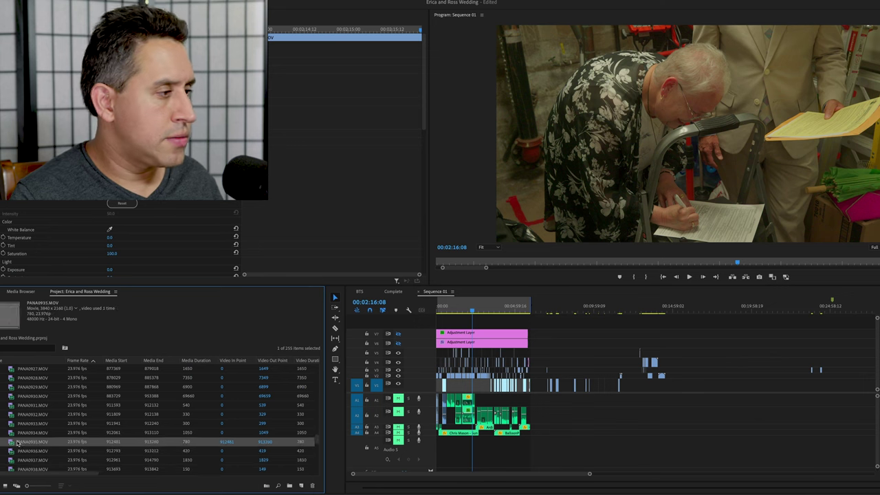
click(23, 451)
click(26, 460)
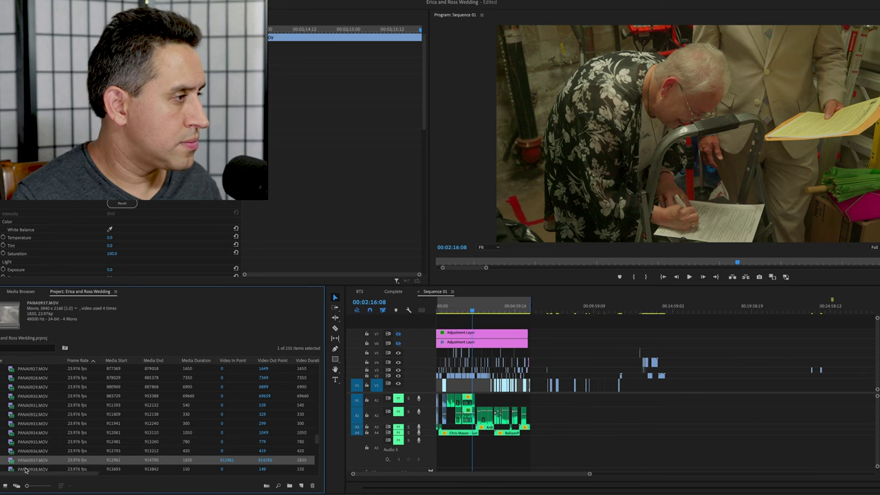
click(25, 468)
shift+click(25, 424)
drag(24, 424, 725, 349)
- Scale the first added take at 00:17:06:06 down to show its full frame, and select all the added clips
drag(717, 313, 707, 313)
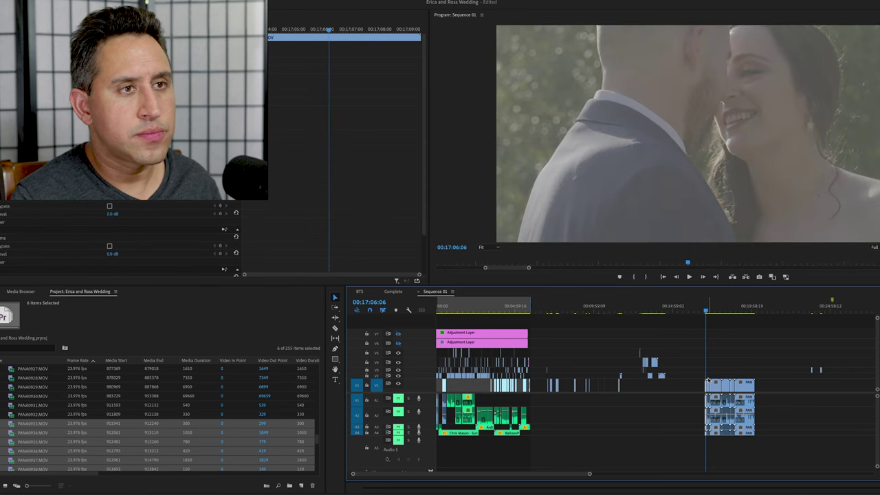
key(shift+5)
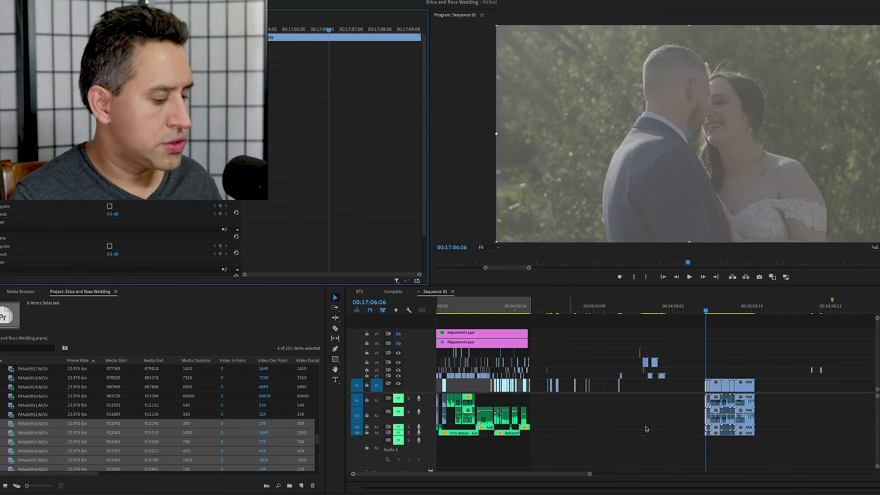
drag(762, 437, 699, 384)
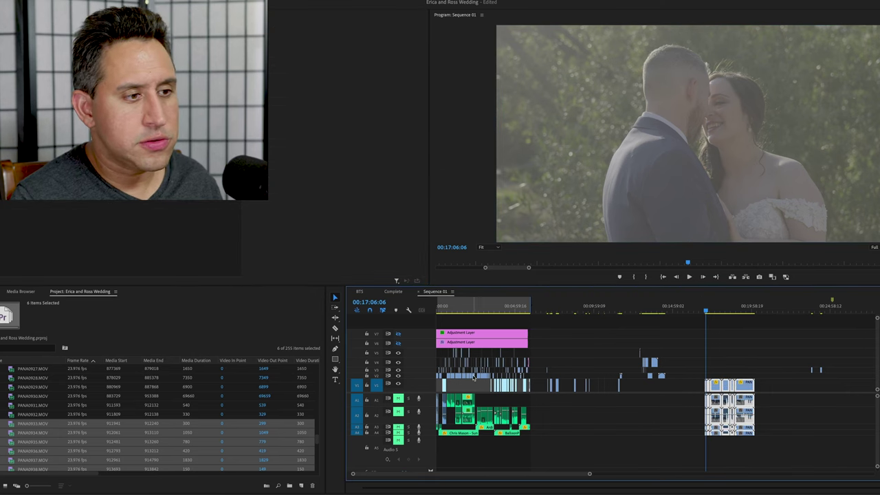
- Find the couple's kiss clip on V1 at 00:03:30:03 in the edited sequence and bring up its color settings
scroll(472, 375, up, 5)
click(530, 304)
mouse_move(531, 305)
mouse_down()
mouse_move(570, 305)
mouse_move(537, 308)
mouse_up()
key(equal)
key(equal)
scroll(573, 306, up, 1)
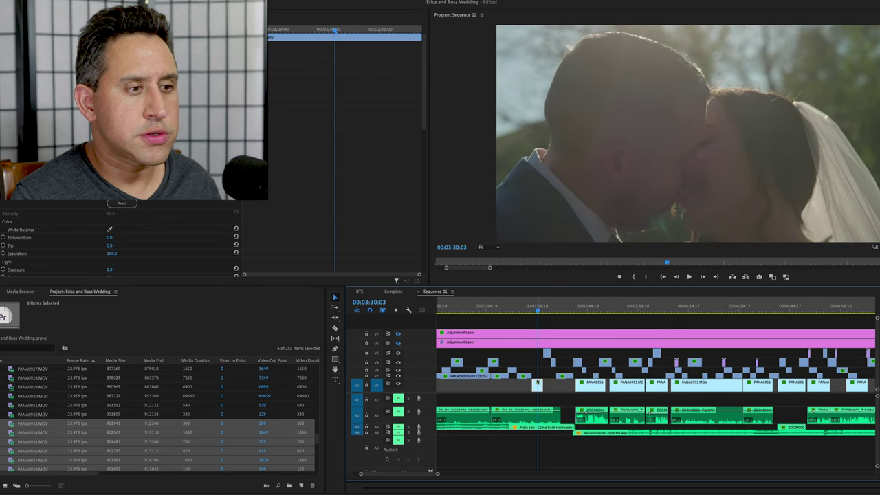
key(shift+5)
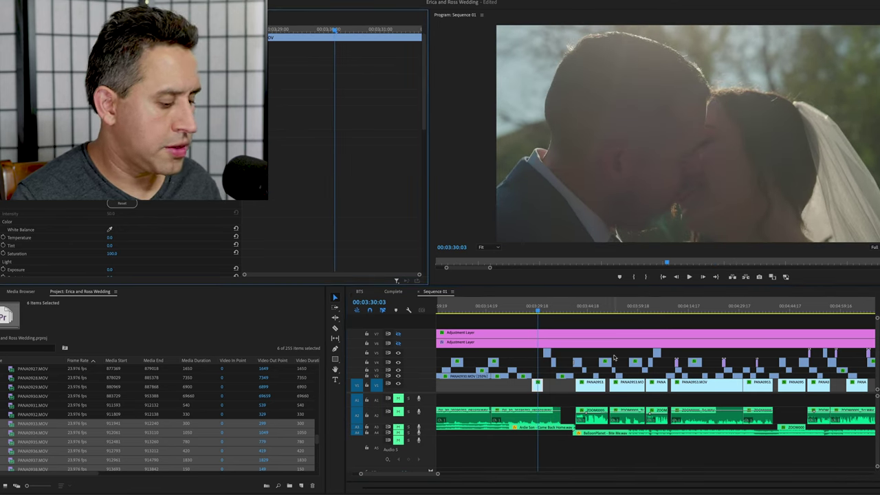
- Return to the added raw takes, select PANA0937.MOV and play it from 00:19:02:17
alt+scroll(609, 362, down, 3)
scroll(612, 361, right, 6)
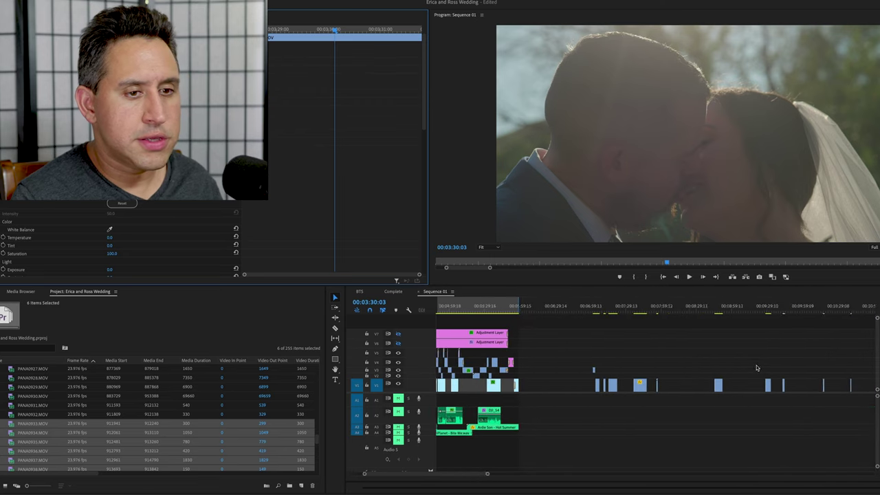
scroll(756, 368, right, 5)
click(579, 311)
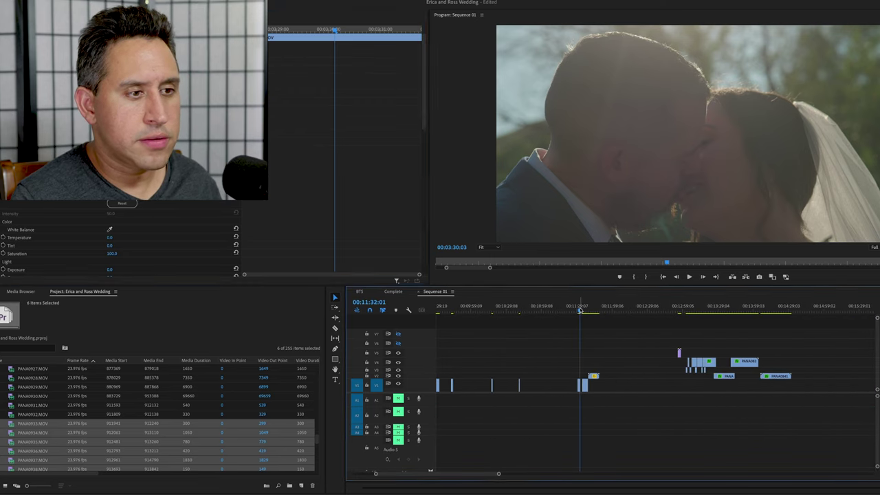
key(minus)
key(minus)
scroll(808, 348, up, 3)
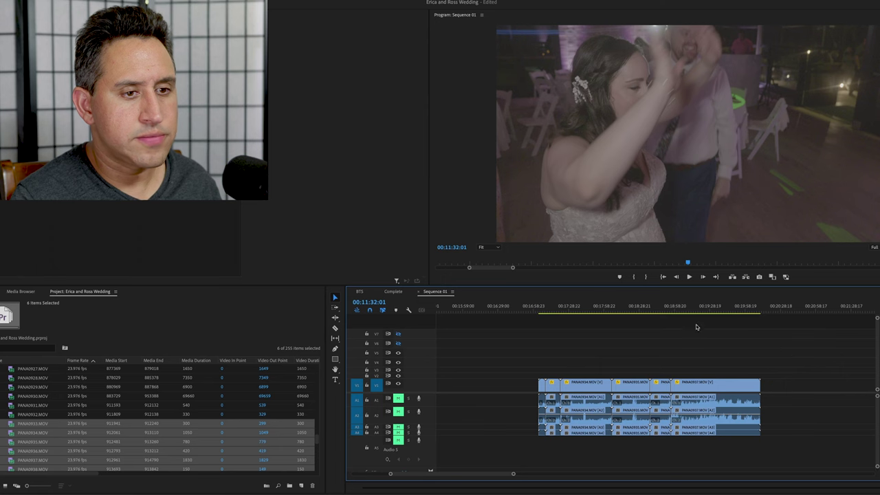
click(677, 310)
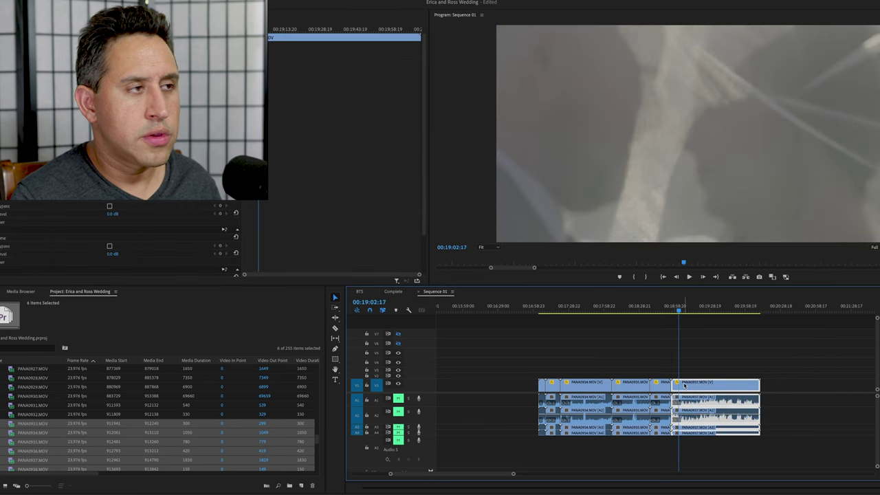
key(space)
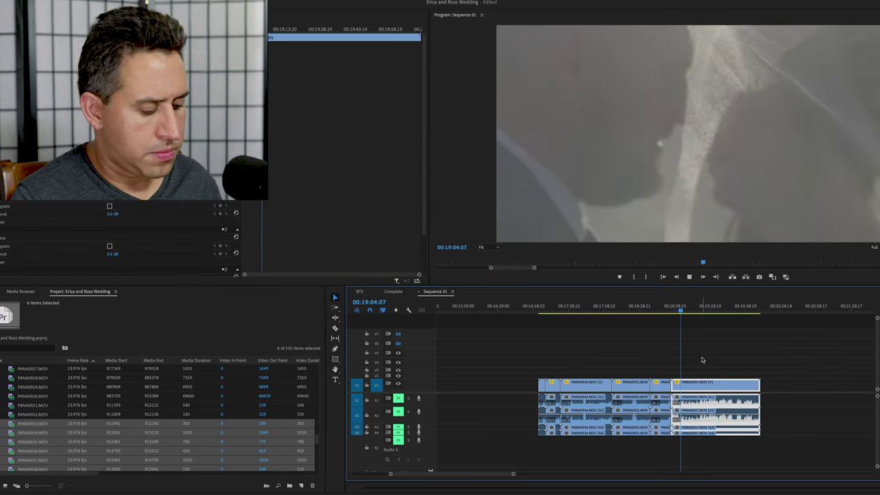
- Find the bride's portrait clip on V4 at 00:01:51:04 in the edited sequence and bring up its Lumetri Color settings
key(minus)
key(minus)
key(minus)
key(space)
scroll(478, 306, up, 5)
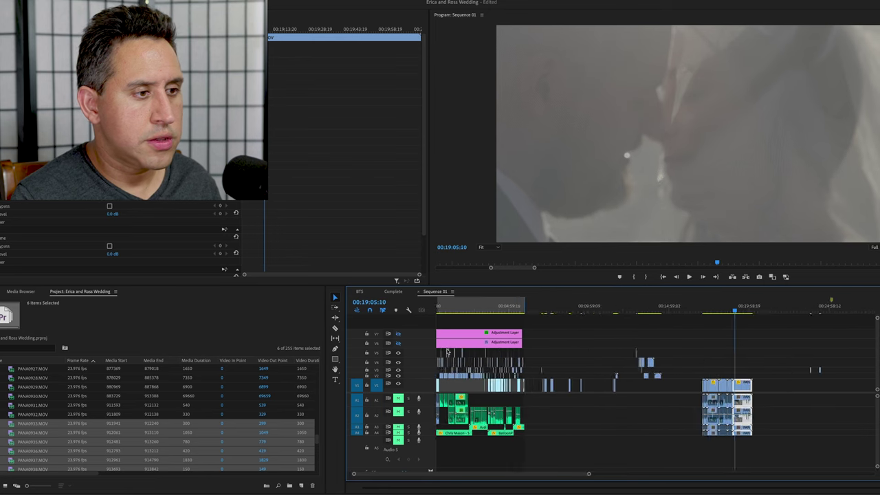
click(481, 305)
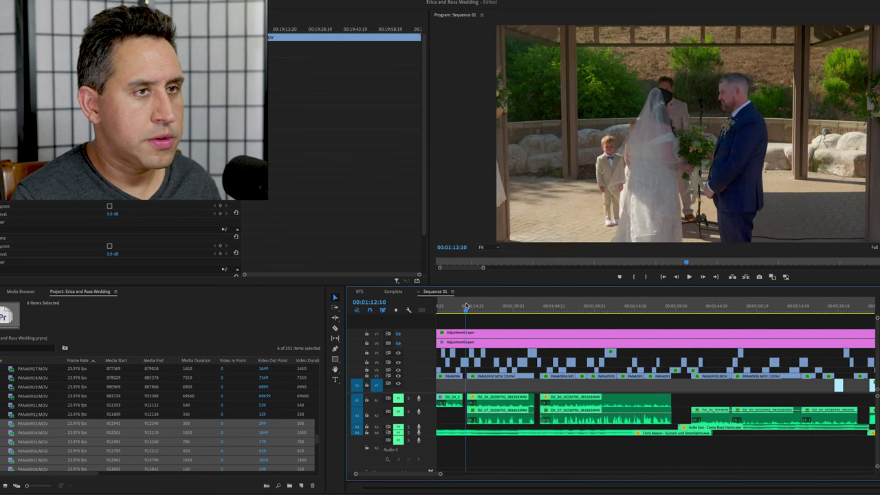
drag(483, 305, 570, 311)
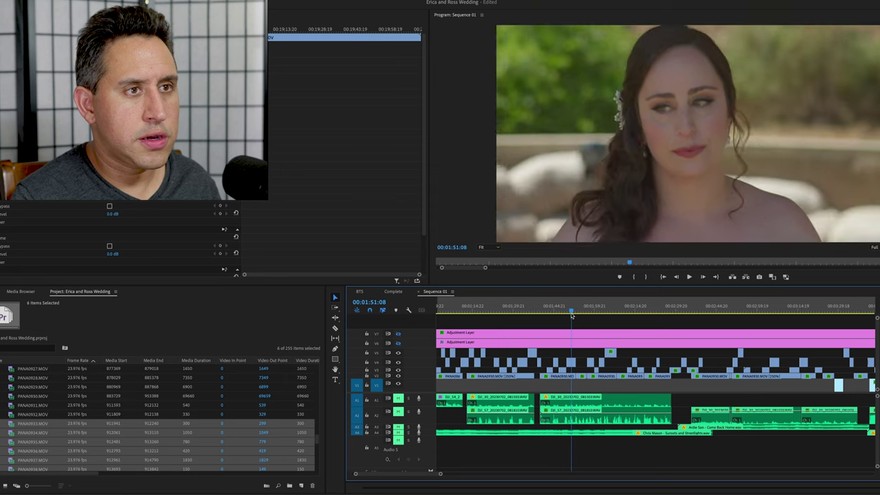
click(569, 362)
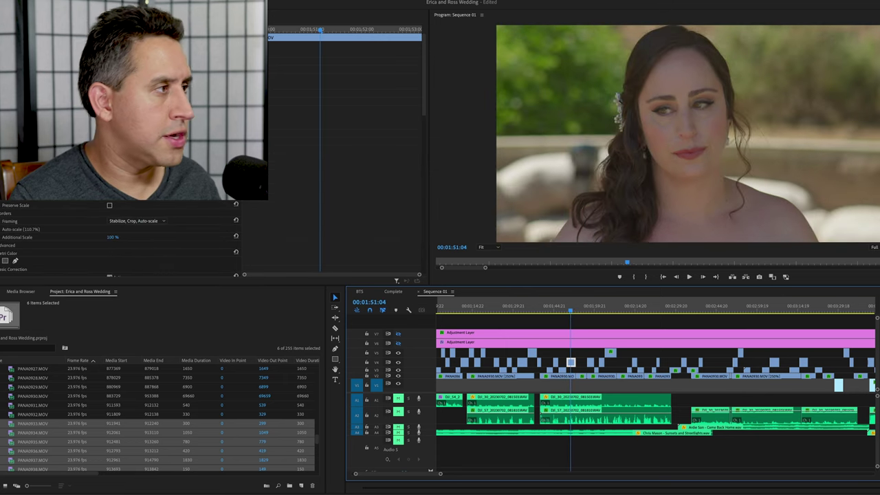
scroll(121, 237, down, 4)
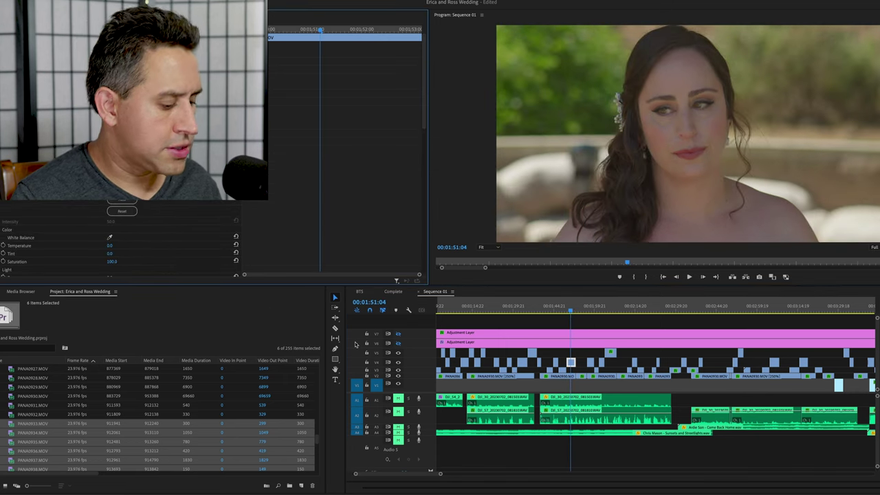
- Apply the bride's portrait grade to the raw take PANA0937.MOV and play it around 00:19:45
scroll(577, 354, down, 10)
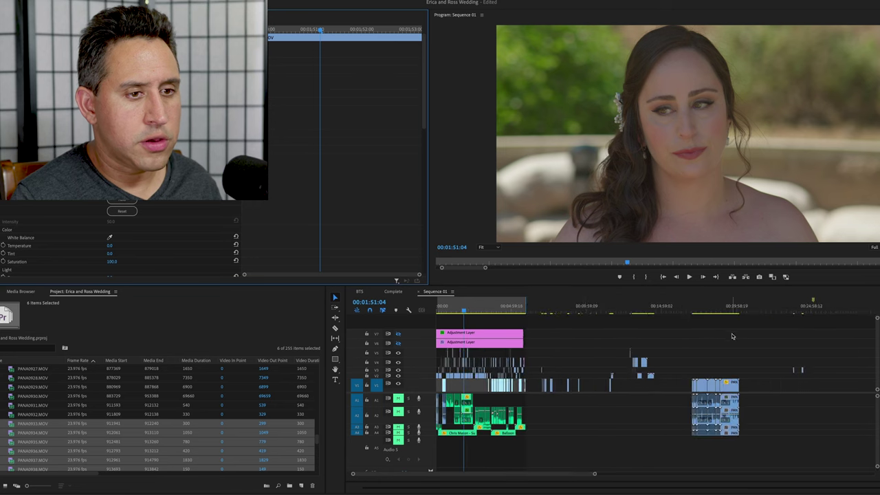
scroll(729, 330, up, 4)
click(712, 385)
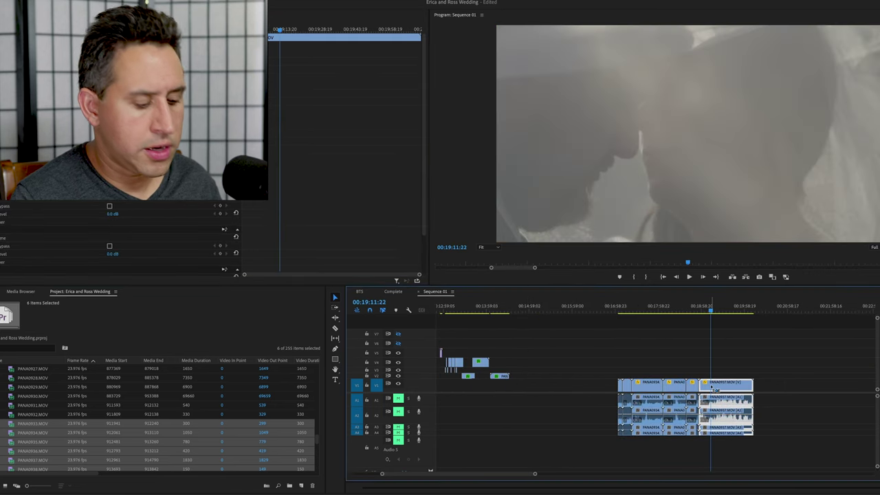
drag(716, 313, 732, 314)
key(equal)
key(equal)
key(space)
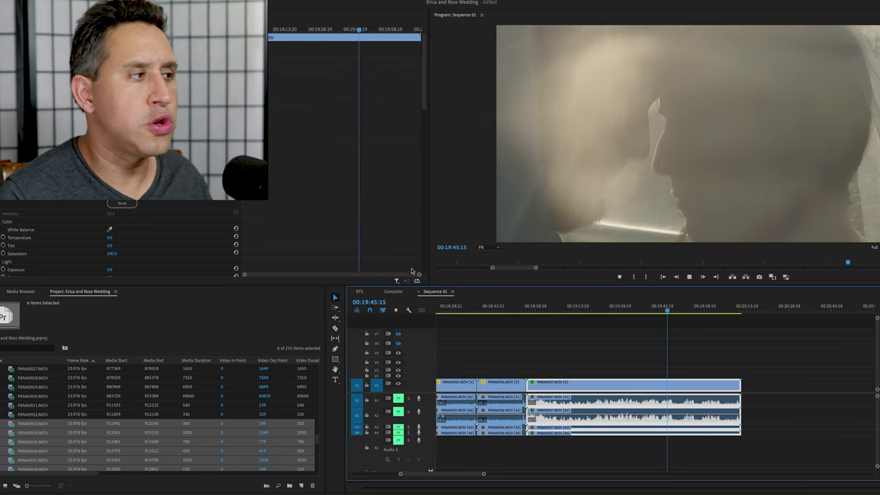
- Raise the contrast in PANA0937.MOV's Lumetri Color settings and scrub ahead to 00:20:01:03 to check the look
scroll(107, 213, down, 4)
drag(112, 204, 152, 205)
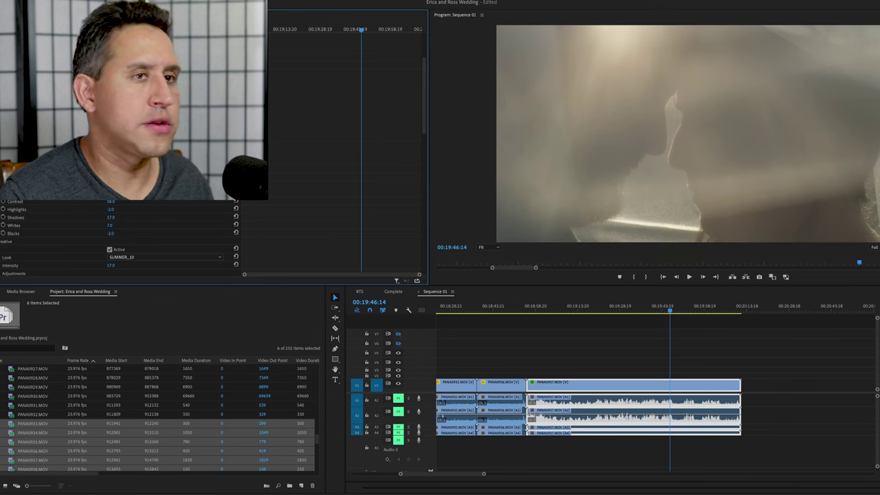
drag(693, 313, 709, 318)
key(minus)
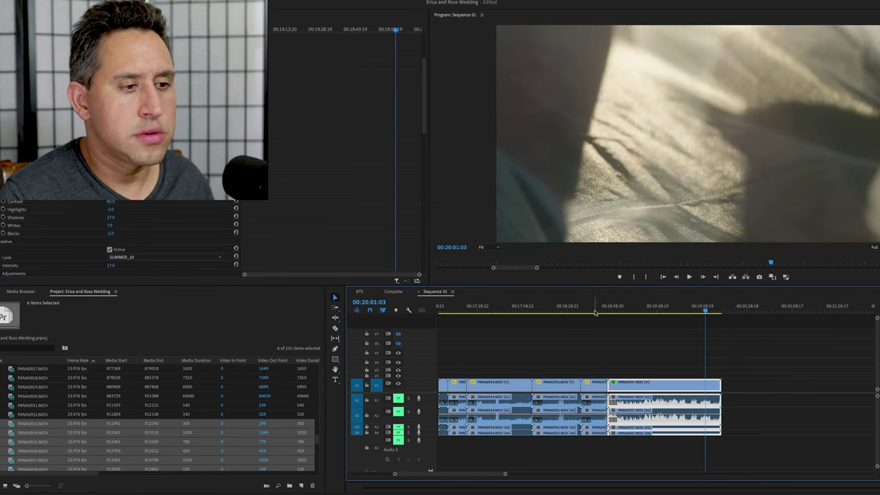
- Apply the bride's portrait grade to PANA0936.MOV at 00:18:44:01 and play the graded take
click(589, 311)
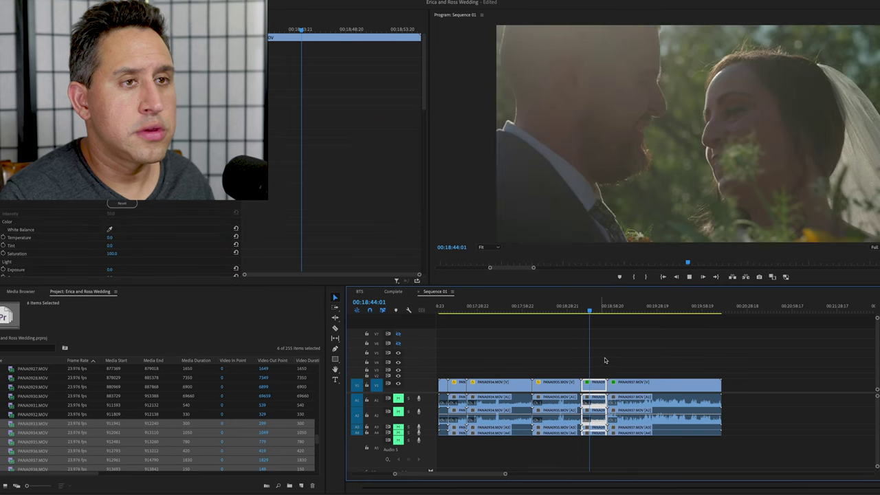
key(equal)
drag(582, 310, 588, 310)
key(space)
key(space)
key(minus)
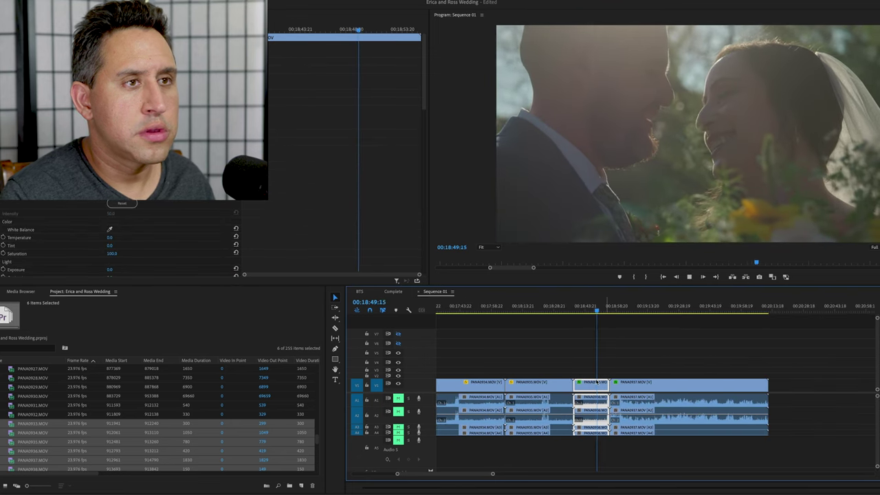
- Apply the bride's portrait grade to PANA0935.MOV at 00:18:14:22 and play and scrub through it to 00:18:28:20
click(525, 311)
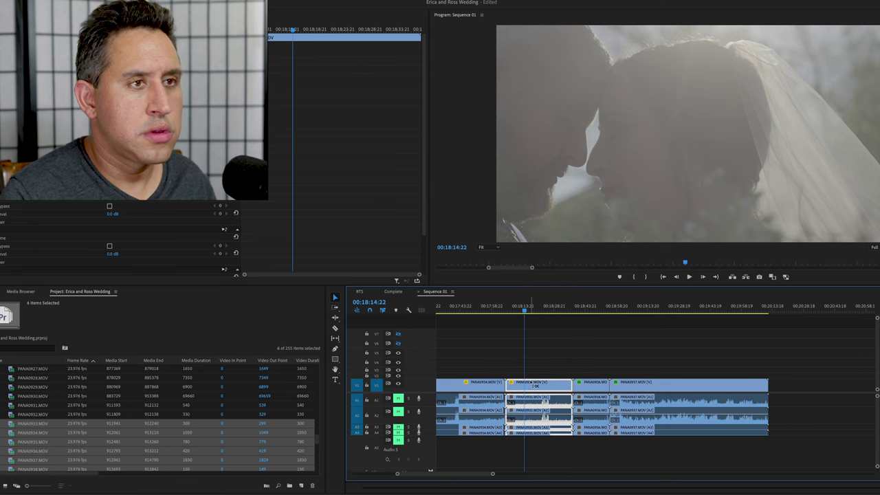
scroll(571, 354, left, 3)
key(space)
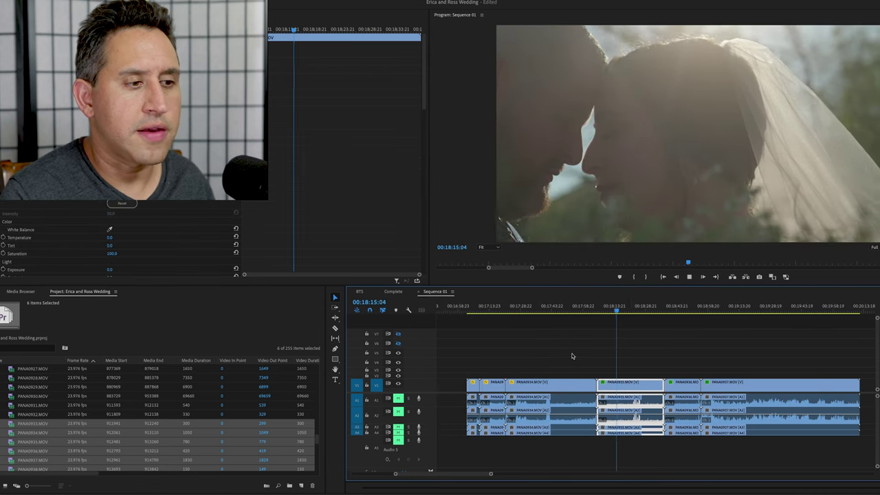
click(631, 311)
drag(631, 311, 634, 312)
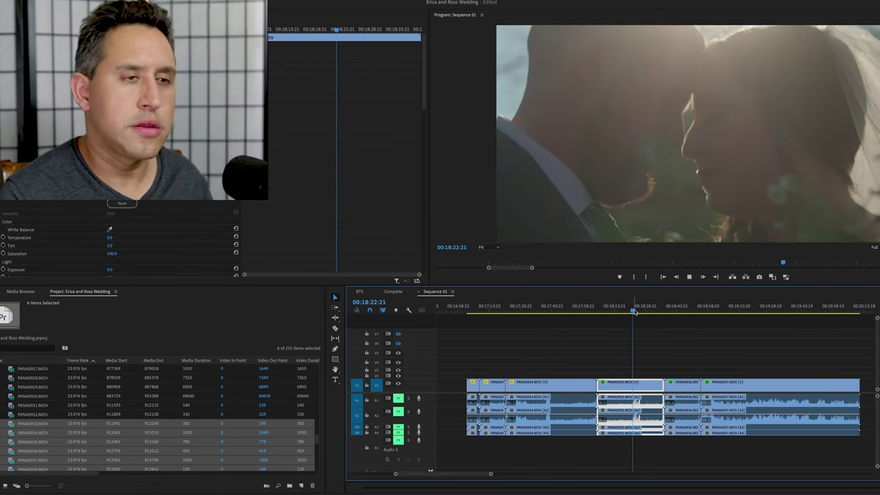
key(space)
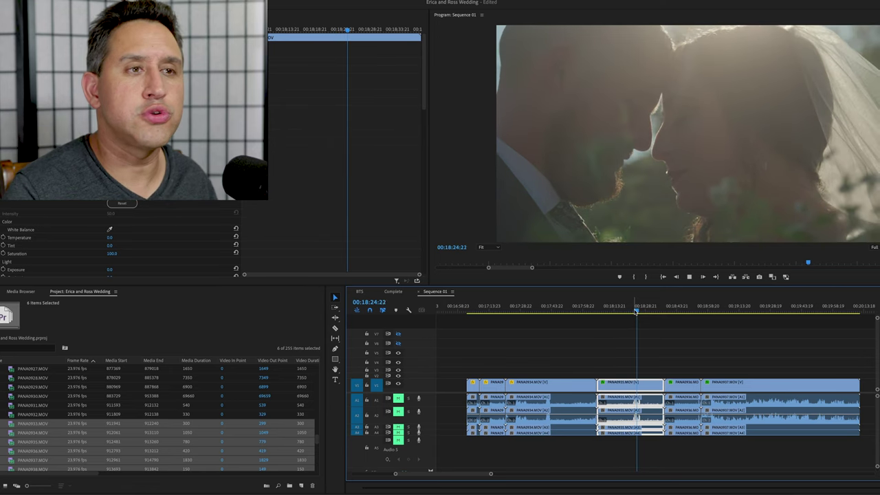
drag(637, 311, 645, 309)
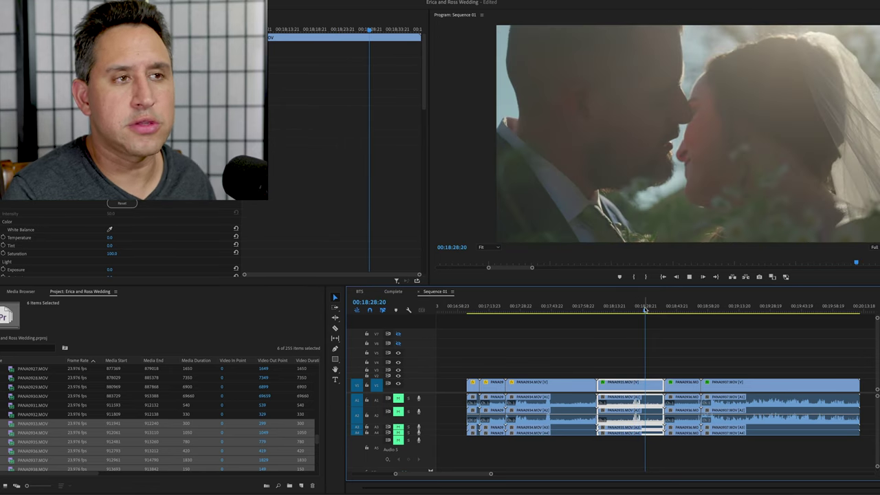
- Apply the bride's portrait grade to PANA0934.MOV at 00:17:51:08 and play its earlier part around 00:17:40
click(605, 311)
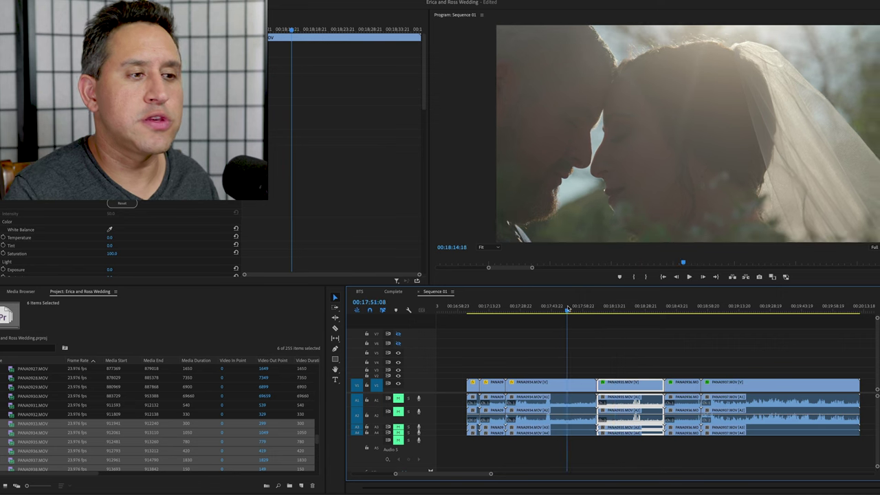
click(562, 381)
key(super+v)
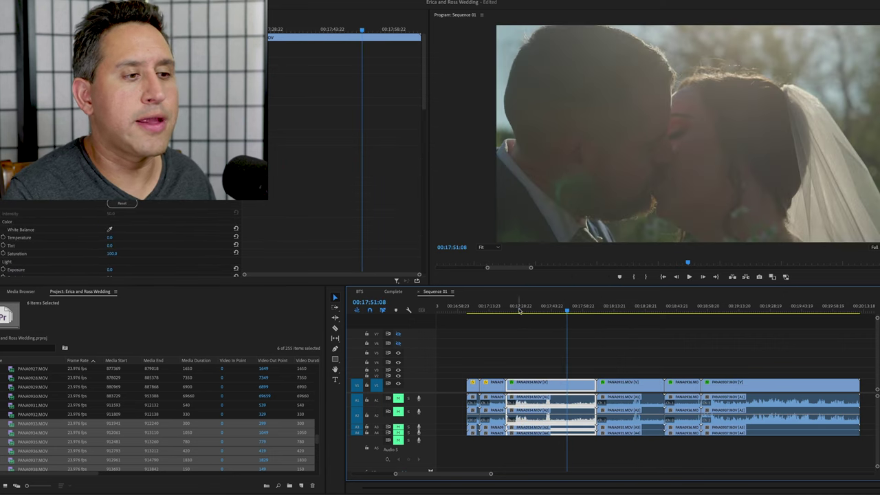
drag(519, 311, 544, 311)
key(space)
scroll(560, 329, left, 2)
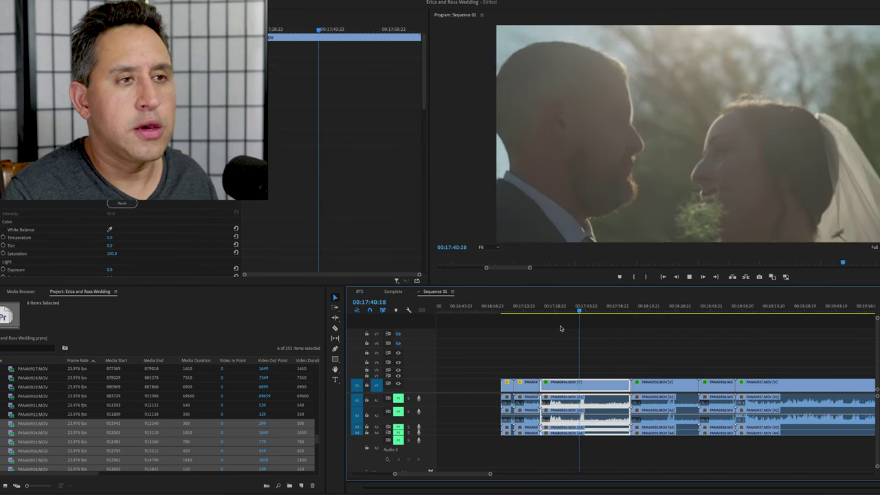
scroll(560, 328, left, 1)
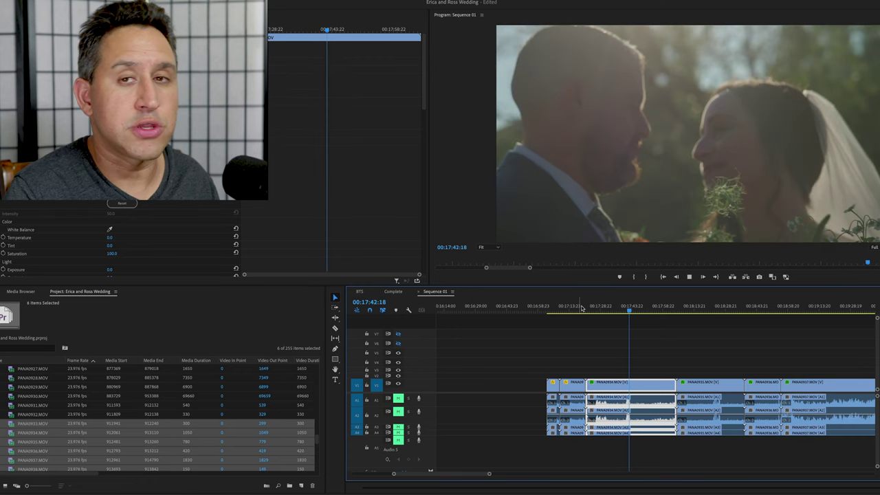
- Apply the same grade to PANA0933.MOV, raise its exposure to 0.8, and scrub to 00:17:21:03
click(576, 307)
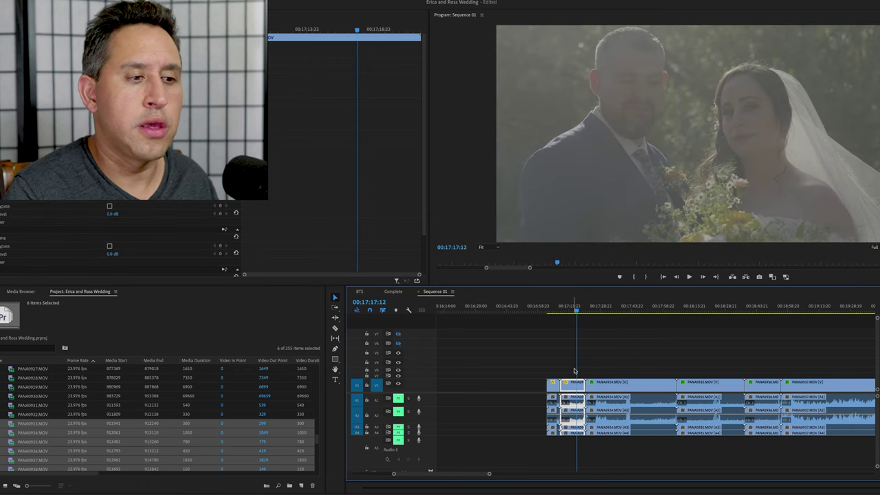
click(574, 382)
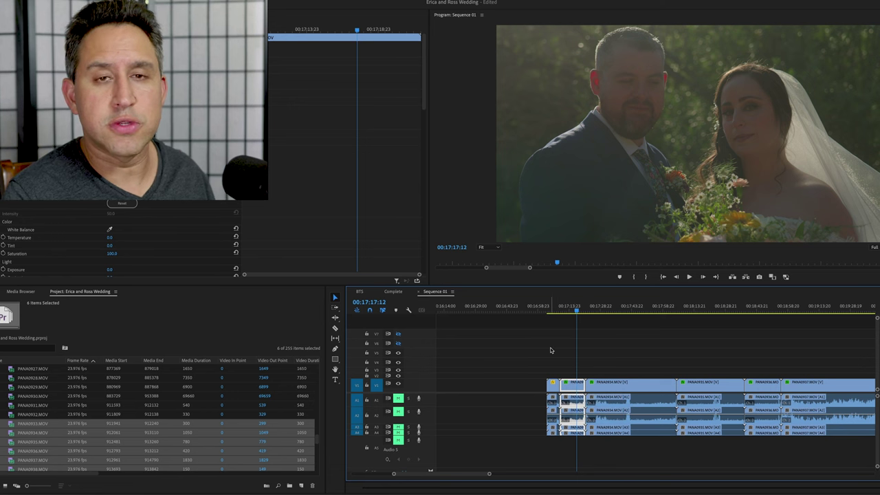
drag(564, 310, 575, 308)
scroll(196, 238, down, 3)
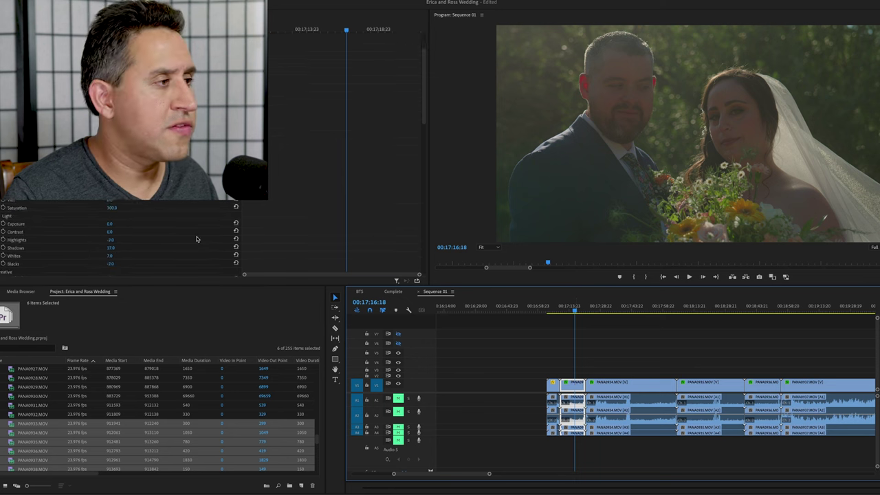
drag(109, 209, 114, 208)
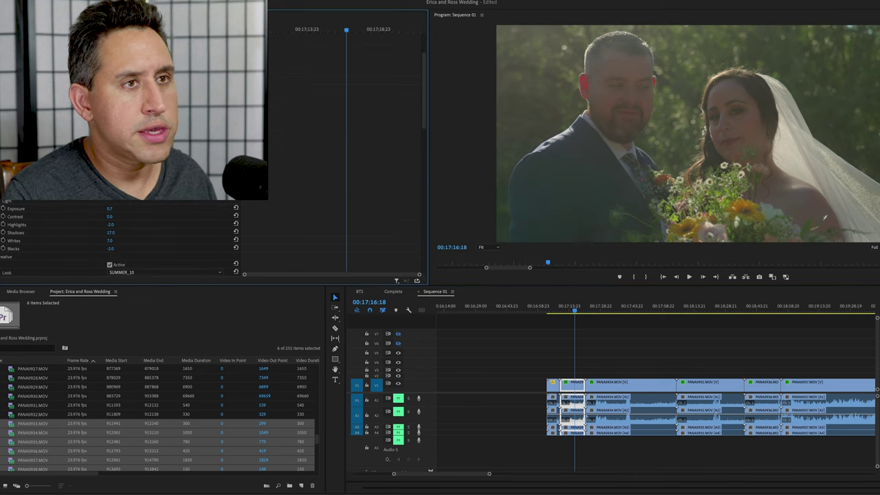
scroll(569, 316, up, 3)
drag(599, 312, 624, 313)
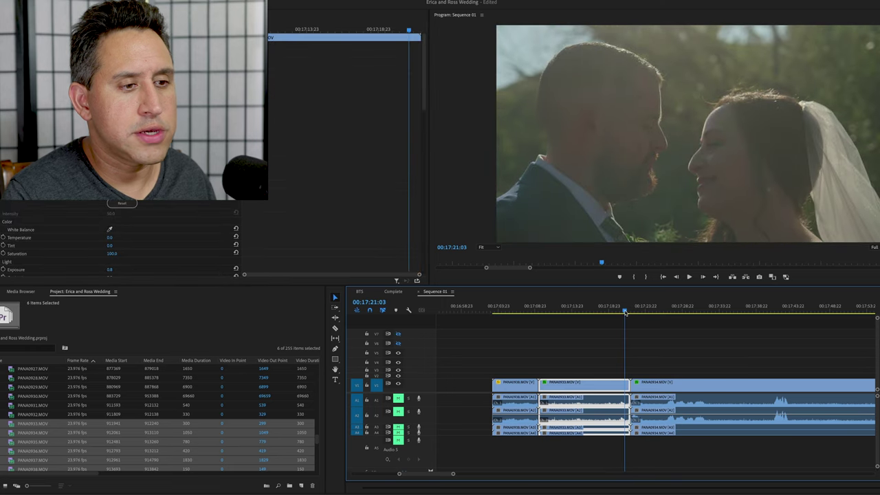
- Apply the same grade to the first added take, PANA0938.MOV, at 00:17:05:03 and scrub to 00:17:08:01
click(506, 310)
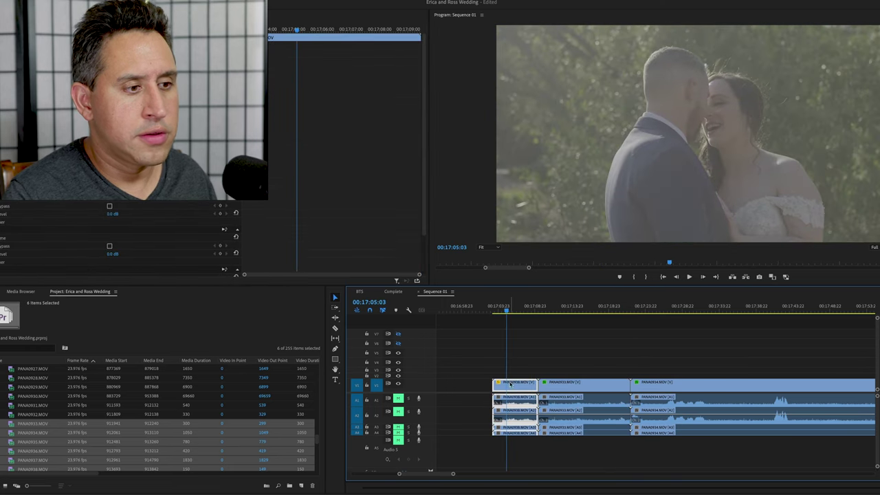
scroll(525, 337, up, 3)
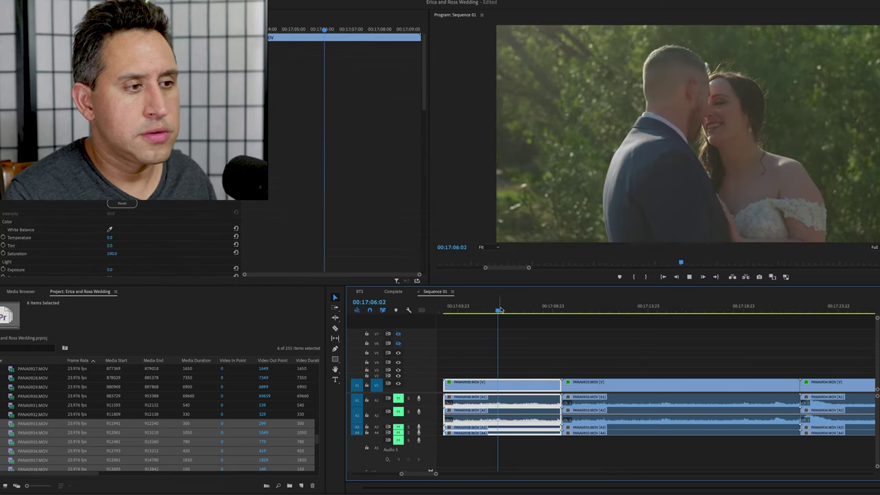
drag(510, 311, 534, 311)
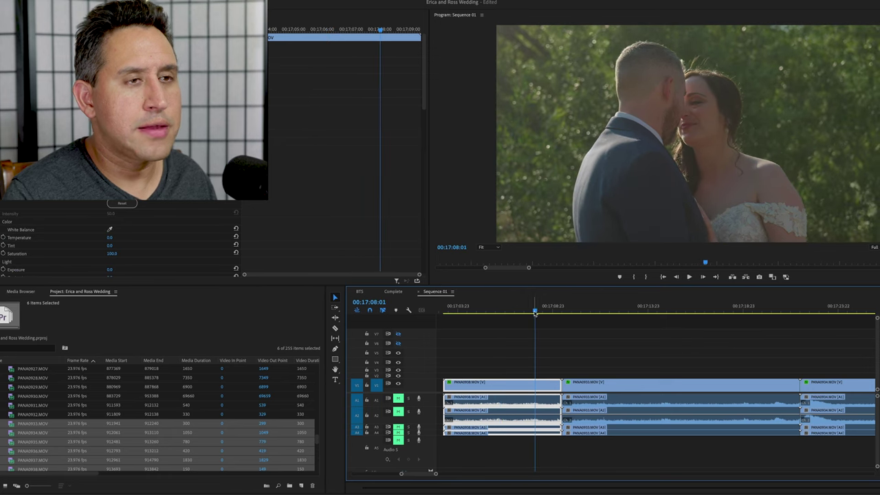
scroll(535, 313, down, 2)
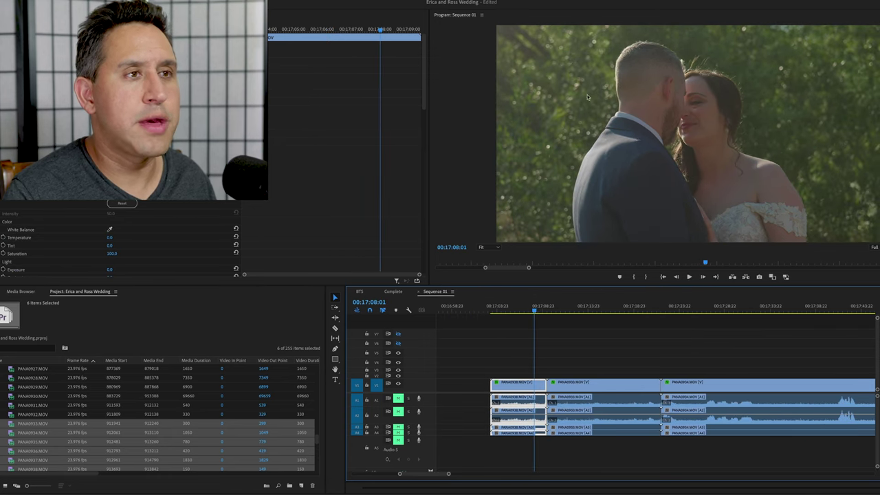
- Scrub through the graded takes up to the couple's kiss in PANA0934.MOV, ending at 00:18:01:23
drag(573, 307, 691, 328)
scroll(684, 328, down, 2)
scroll(624, 311, down, 2)
drag(628, 311, 676, 311)
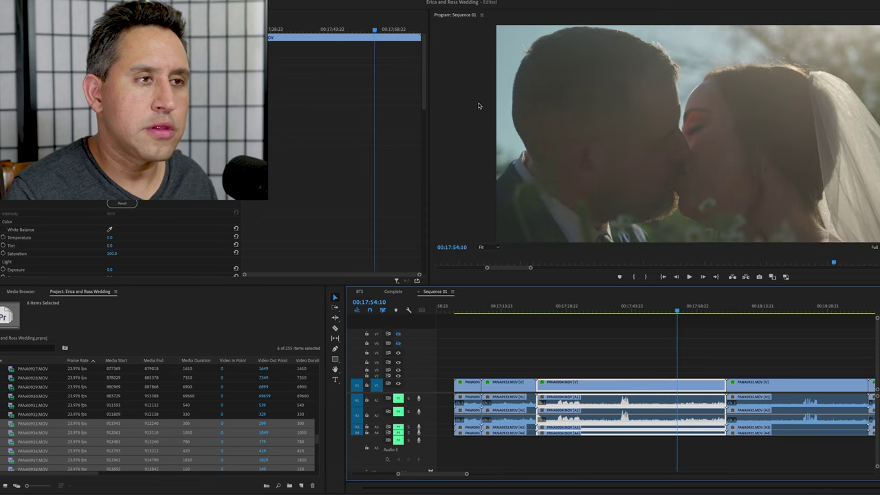
drag(685, 311, 690, 311)
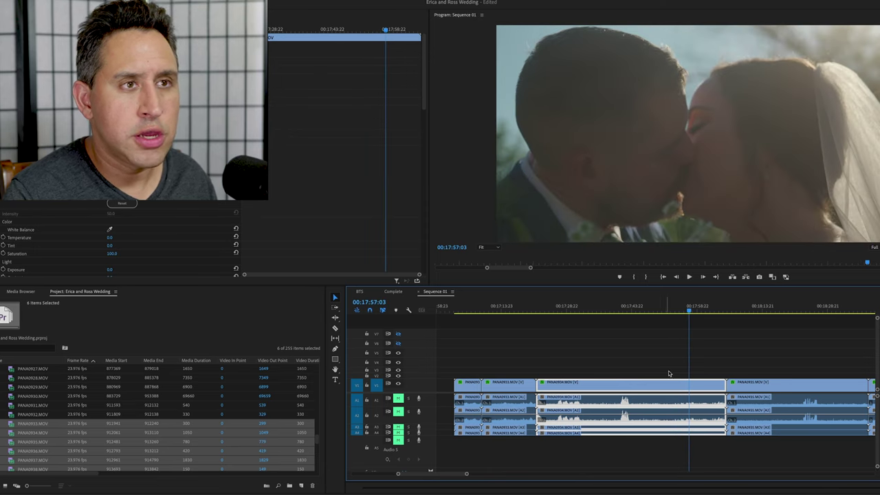
drag(697, 311, 710, 313)
key(minus)
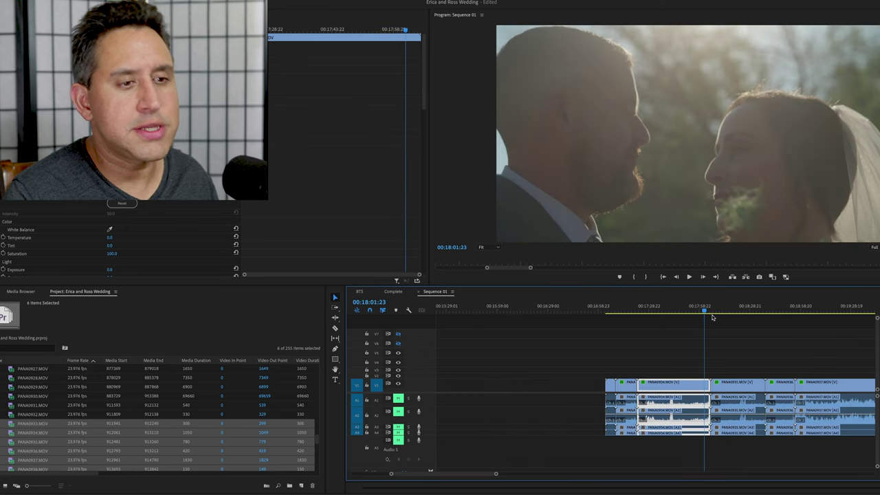
- Review the remaining graded takes from PANA0935.MOV through PANA0937.MOV, scrubbing to 00:20:08:22
scroll(621, 314, right, 3)
drag(612, 312, 675, 313)
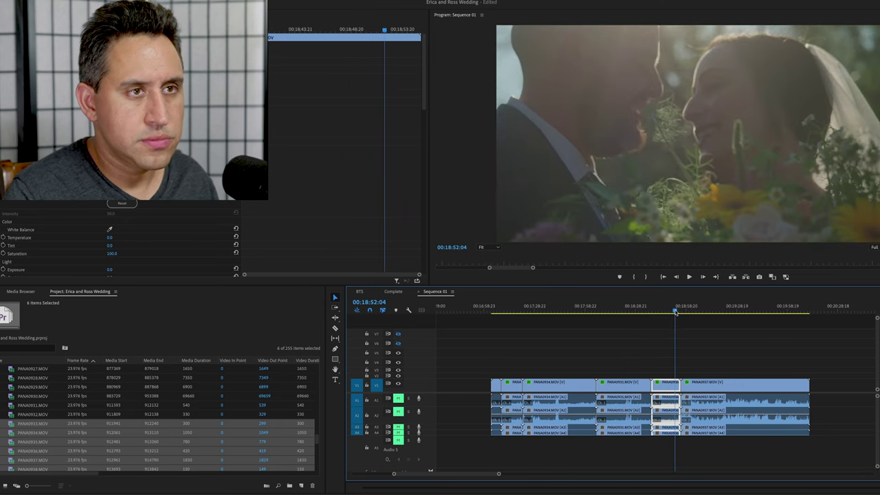
key(space)
scroll(674, 314, right, 2)
drag(586, 312, 715, 326)
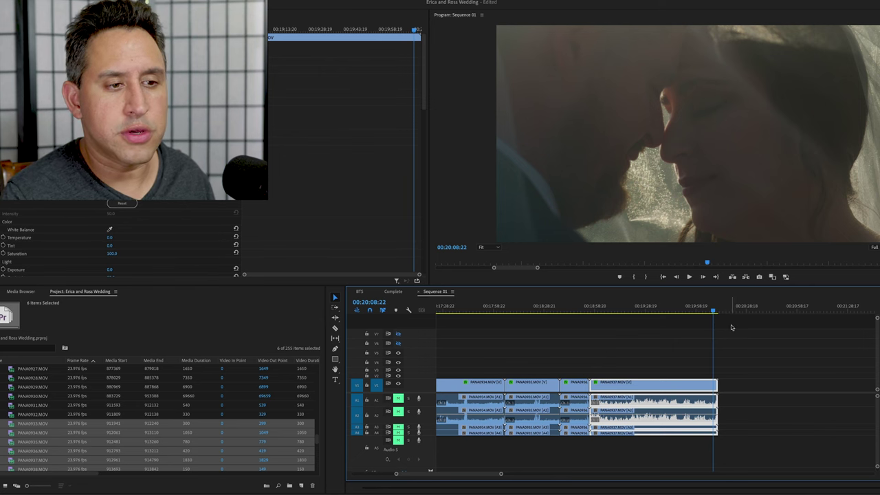
- Play the closing seconds of PANA0937.MOV and move the playhead past its end to 00:20:12:12
key(space)
key(equal)
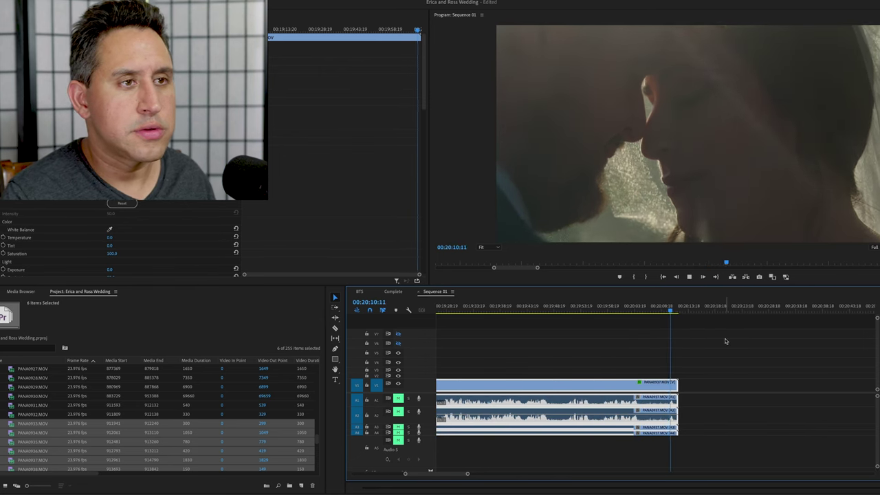
alt+scroll(699, 340, up, 3)
key(space)
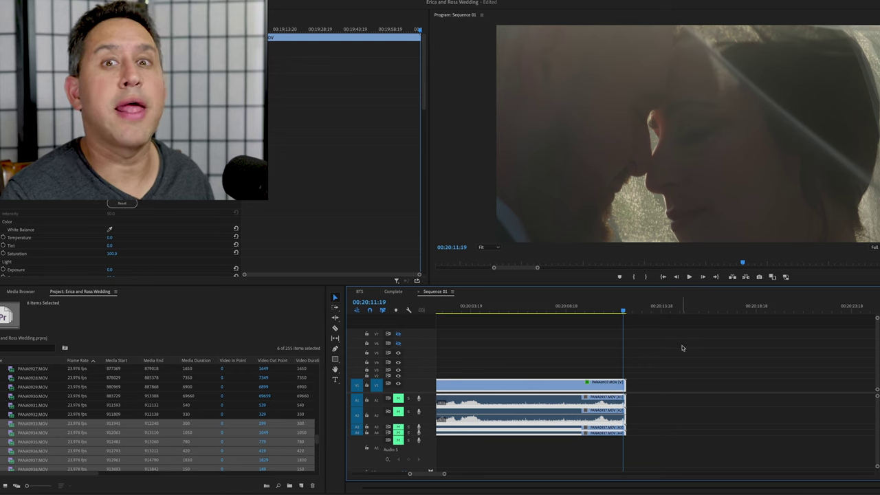
drag(624, 310, 636, 310)
alt+scroll(629, 331, down, 10)
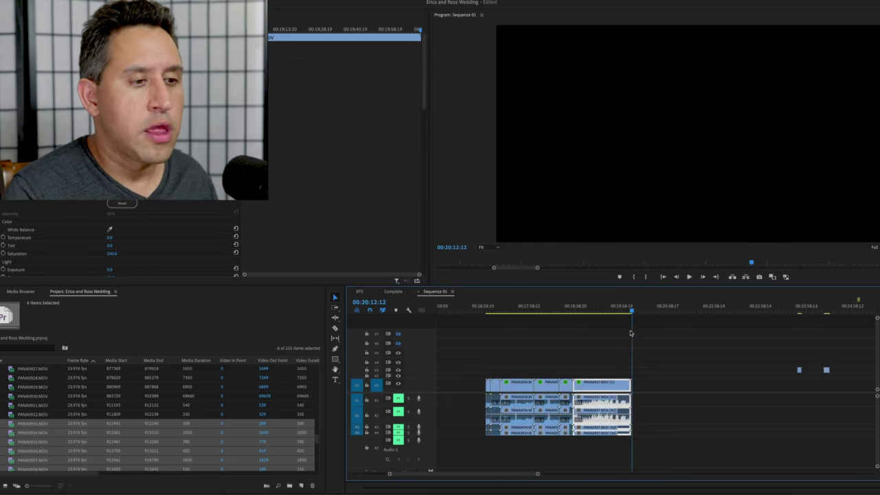
- Look over the surrounding sequence and return the playhead to PANA0937.MOV at 00:19:15:09
scroll(630, 330, right, 4)
scroll(630, 330, left, 4)
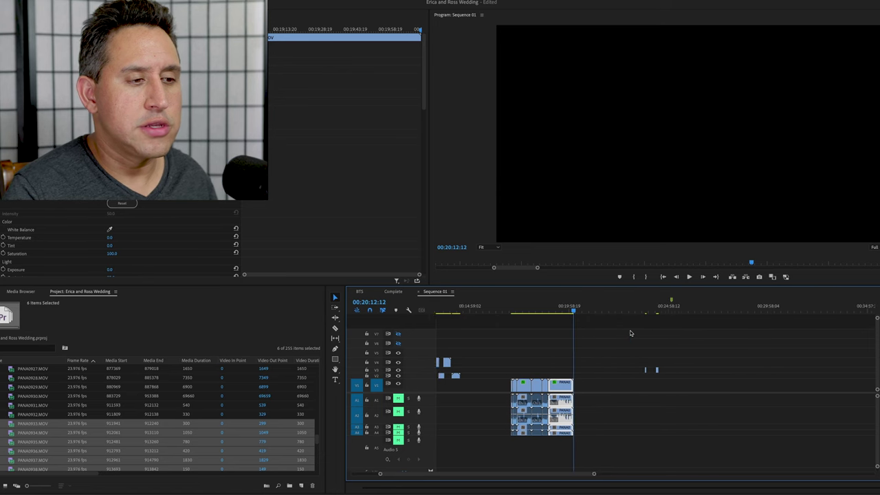
scroll(627, 332, up, 2)
click(658, 311)
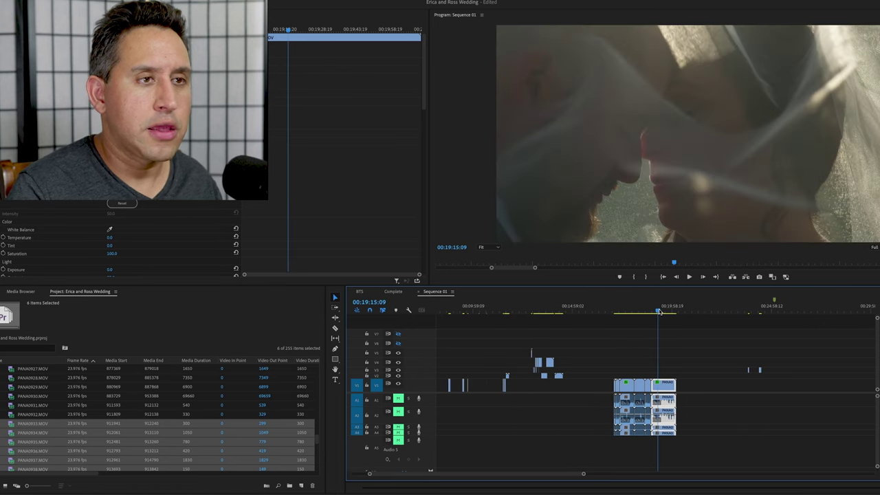
- Scrub the veil close-up in PANA0937.MOV to 00:19:38:08, and skim the earlier couple takes from 00:17:15:23 to 00:18:15:16
drag(658, 311, 661, 311)
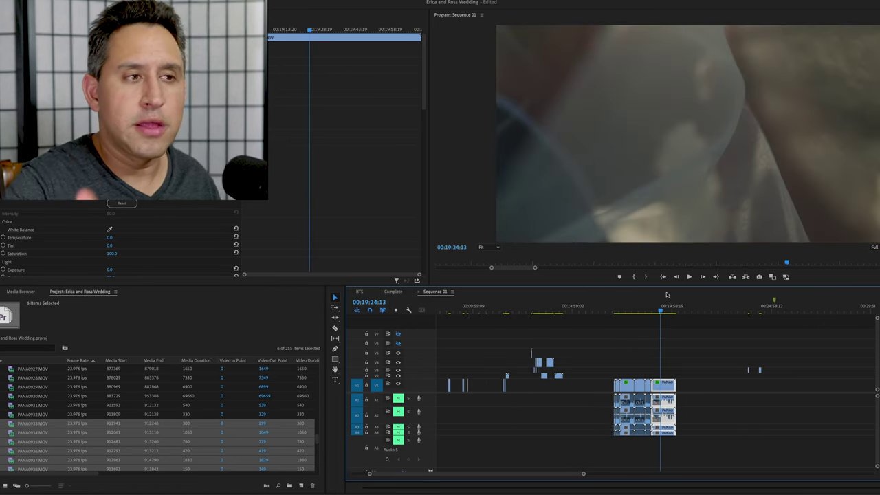
drag(667, 298, 668, 302)
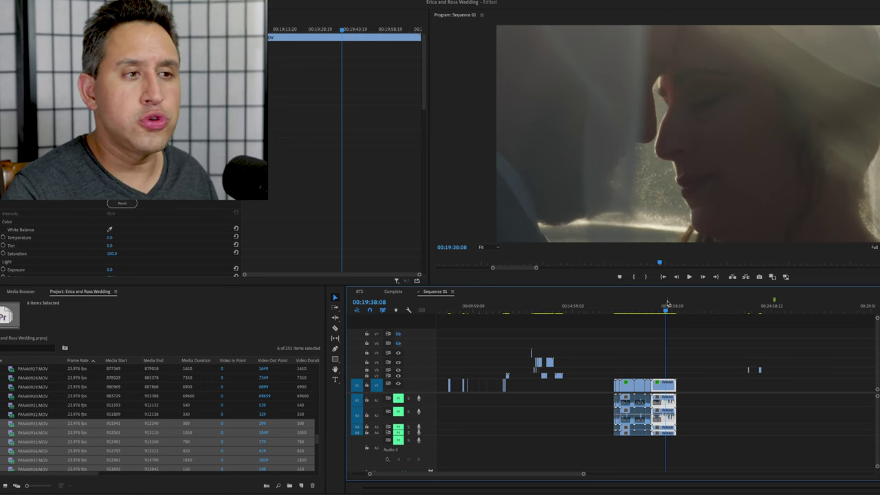
drag(656, 312, 640, 308)
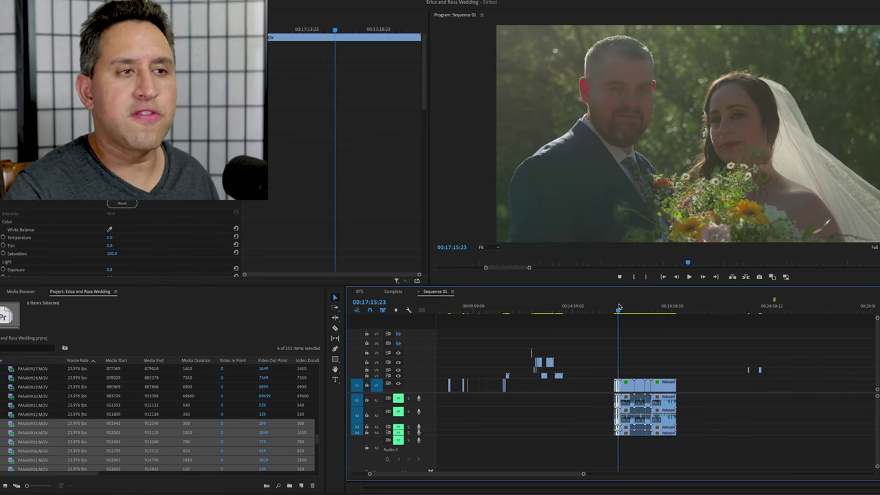
drag(625, 308, 627, 308)
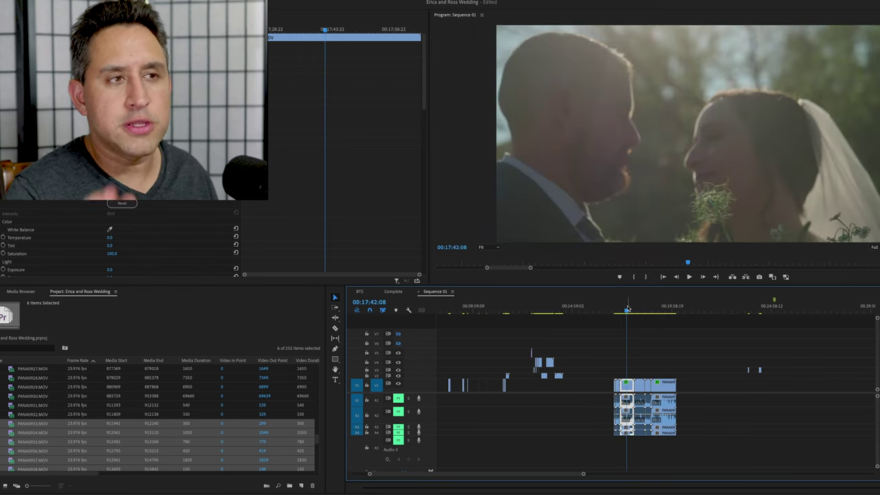
click(638, 308)
scroll(664, 318, left, 4)
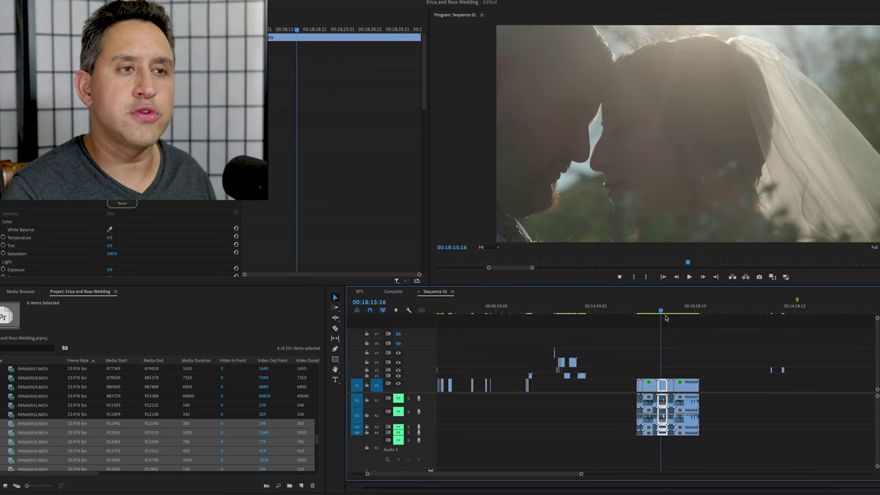
- Review the backlit couple take PANA0935.MOV from 00:18:22:23, playing and scrubbing to the kiss at 00:18:31:12
scroll(823, 356, up, 2)
scroll(770, 355, up, 2)
click(696, 309)
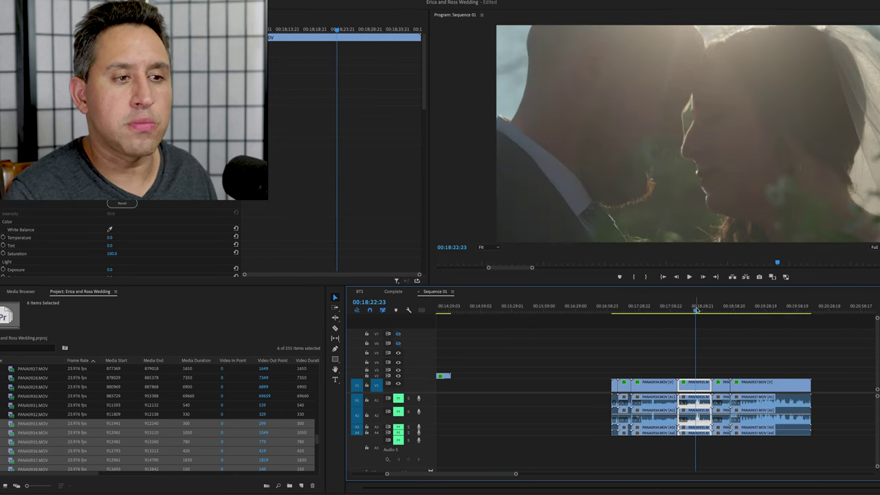
key(space)
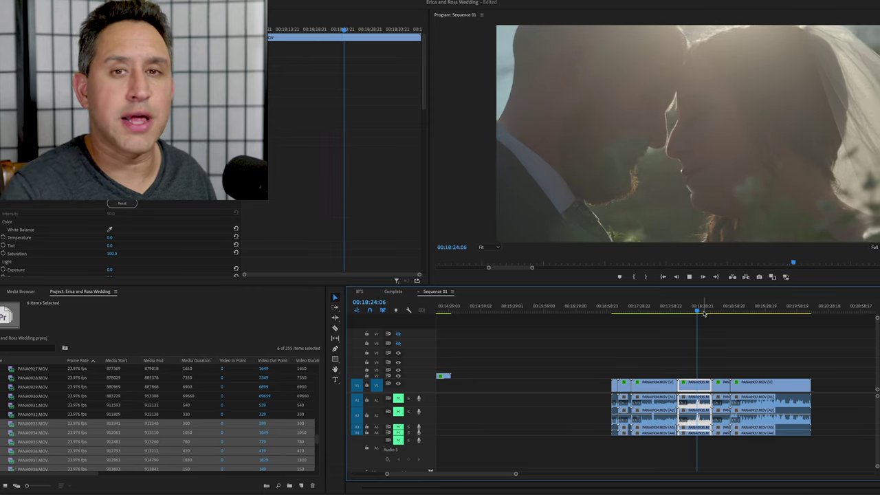
key(space)
key(space)
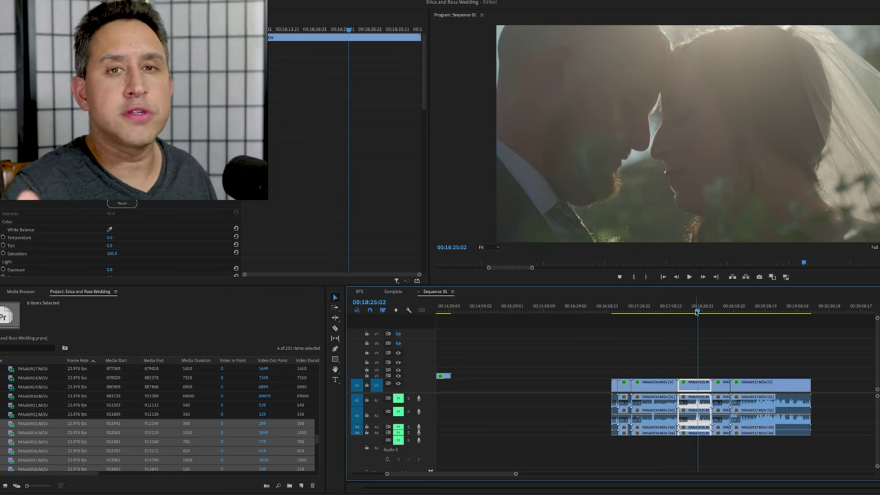
scroll(696, 311, down, 1)
drag(698, 311, 705, 310)
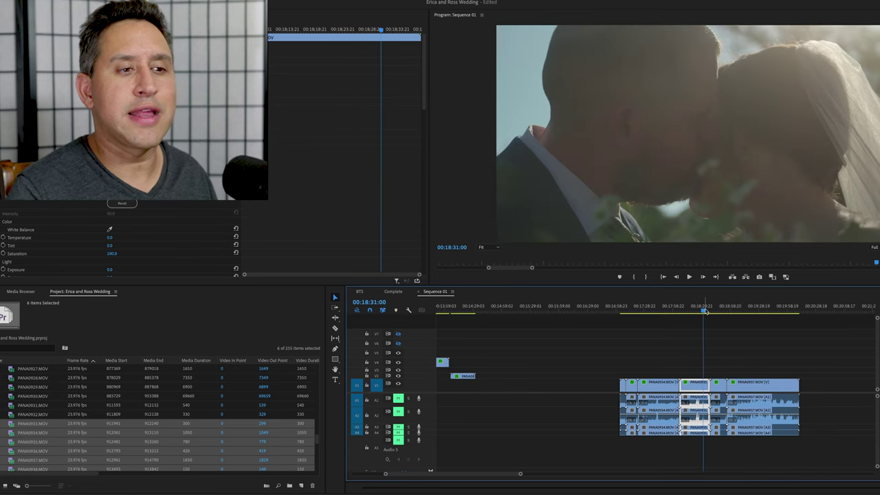
key(space)
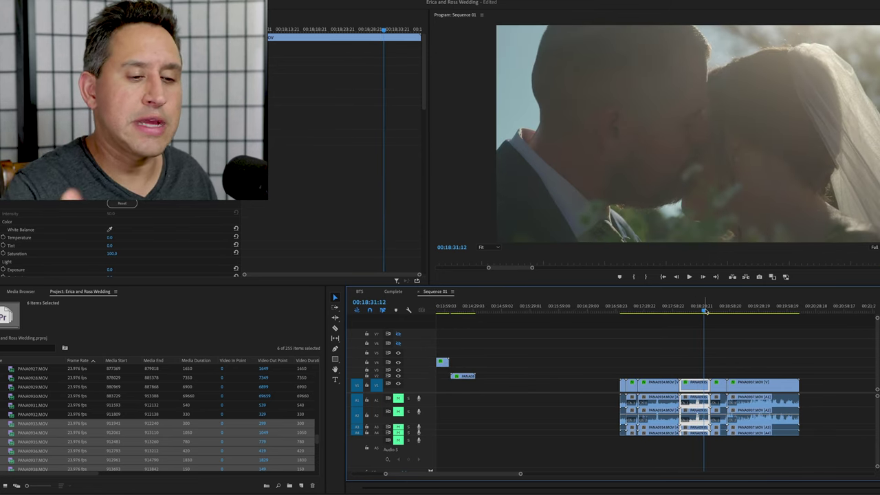
- Play the end of the bouquet take PANA0936.MOV and stop at 00:18:55:08
key(minus)
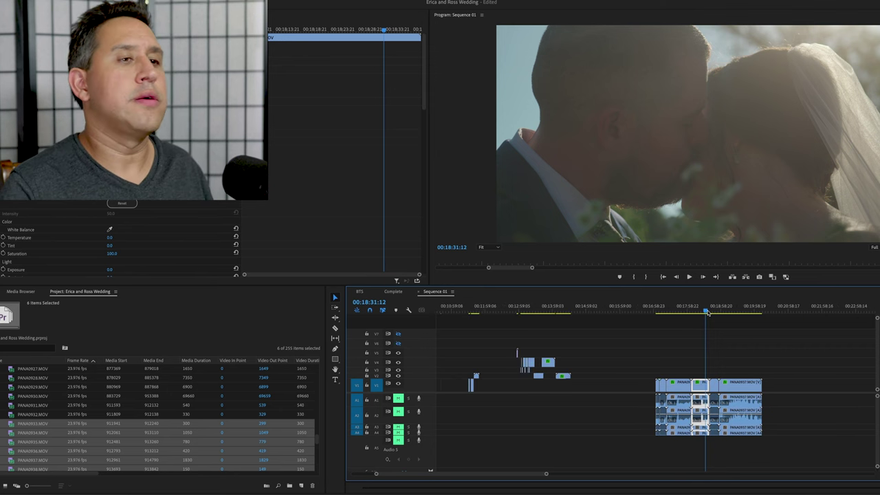
click(718, 312)
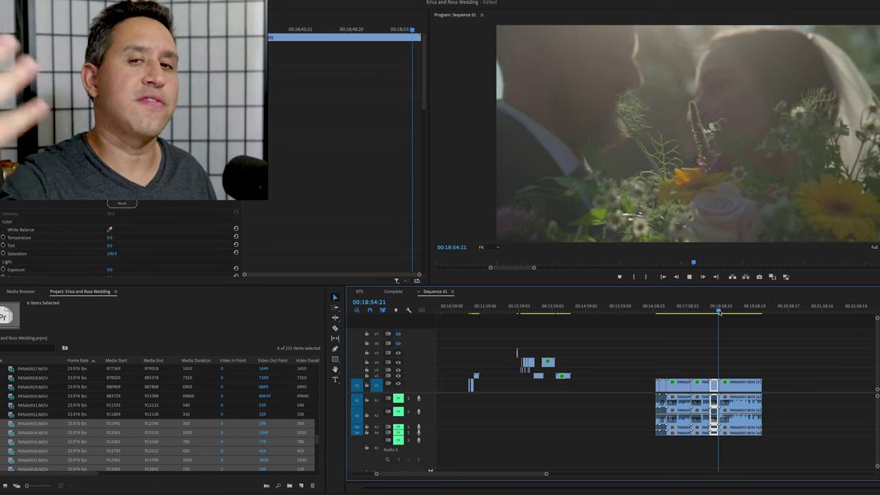
key(space)
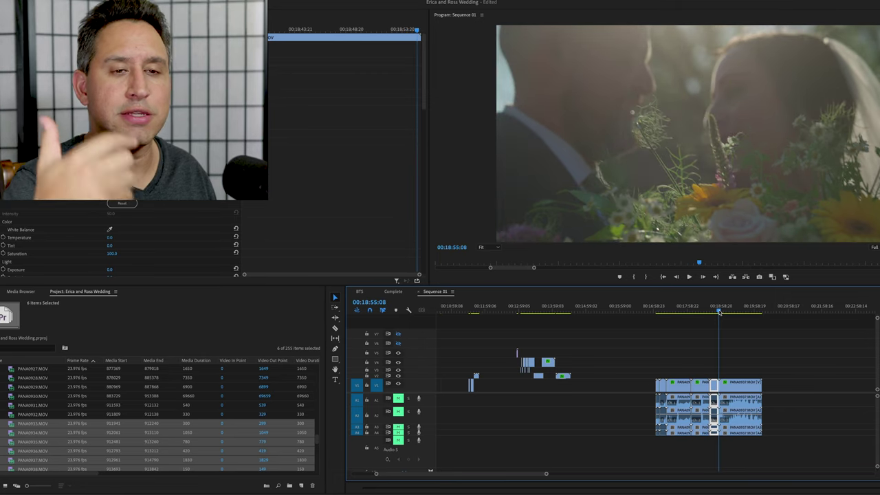
- Play the veil take PANA0937.MOV from its second half and stop at 00:19:54:15
drag(729, 312, 747, 311)
scroll(738, 324, down, 3)
key(space)
key(equal)
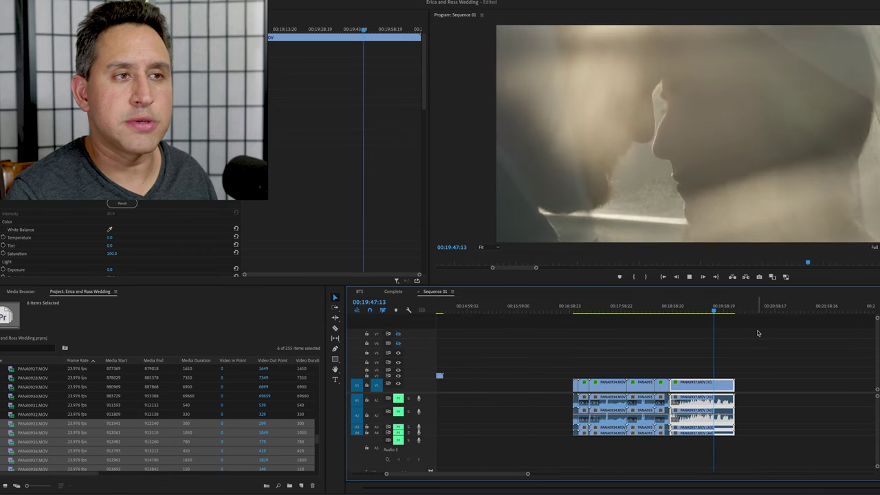
key(equal)
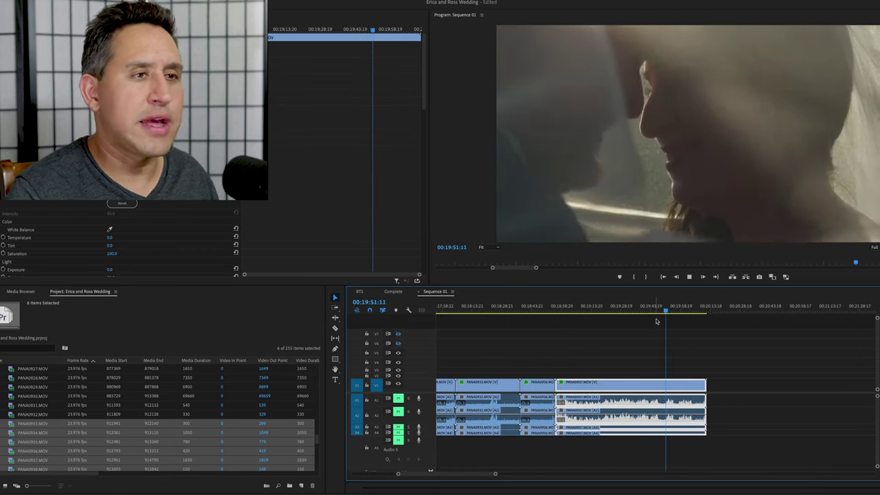
key(minus)
key(minus)
key(minus)
key(minus)
key(minus)
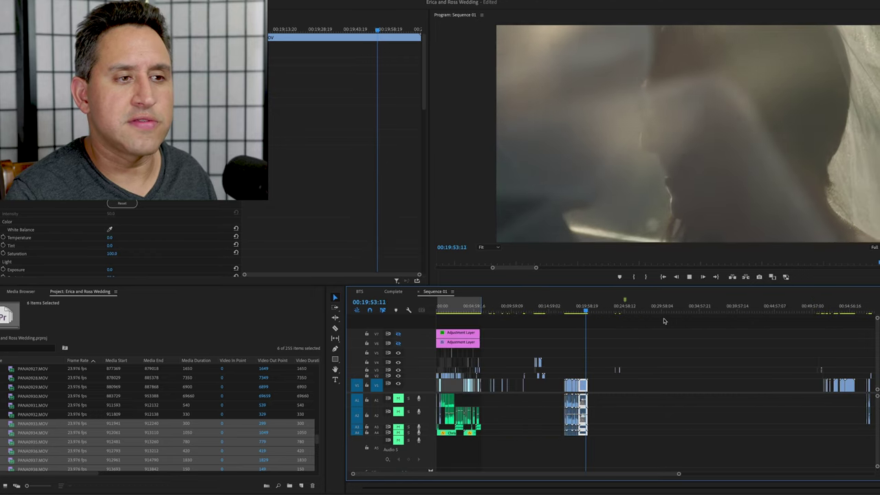
key(space)
- Return to the edited film at 00:04:35:12, scrub back to the couple shots near 00:03:16:19 and play them
scroll(622, 322, up, 3)
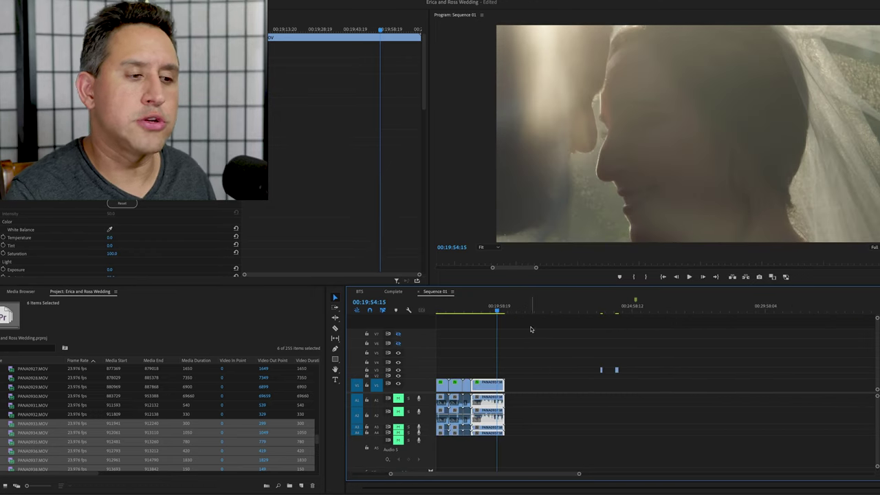
scroll(531, 329, left, 5)
click(560, 310)
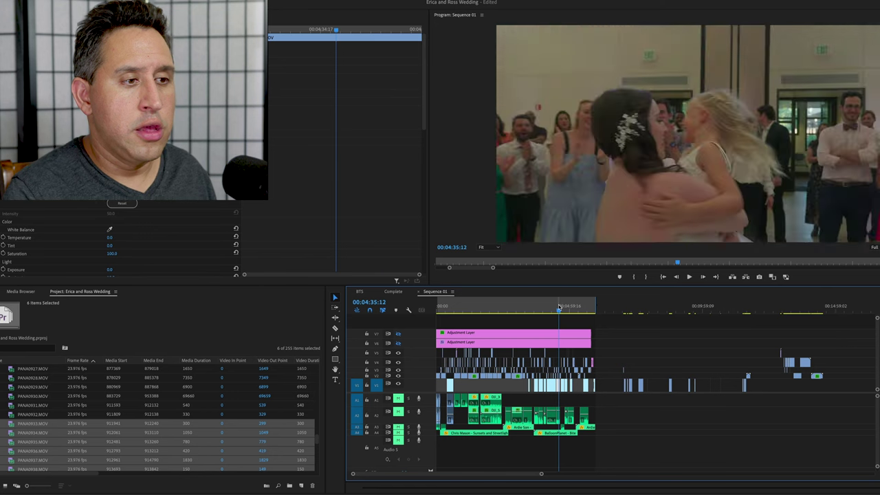
drag(552, 310, 525, 317)
scroll(525, 315, up, 3)
scroll(526, 314, right, 1)
key(space)
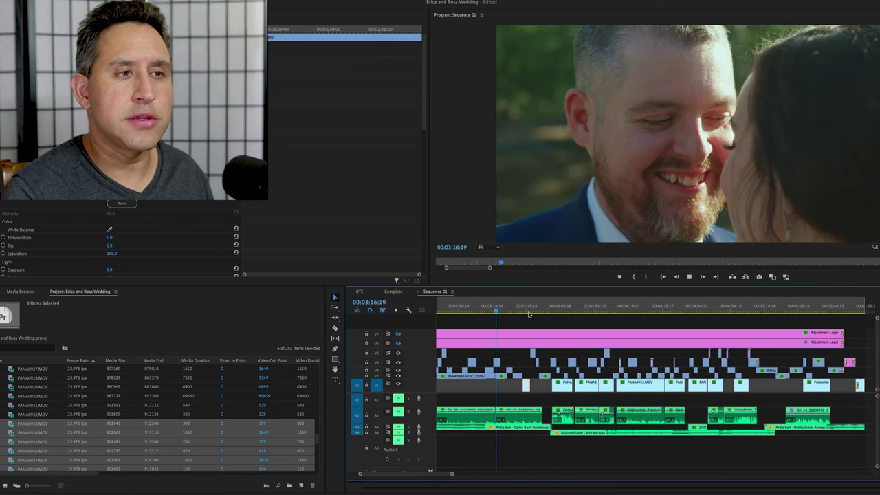
- Scrub the edited film past the bouquet shot at 00:03:23:13 to the ceremony shot at 00:03:27:01 and play it
click(506, 310)
drag(507, 311, 512, 310)
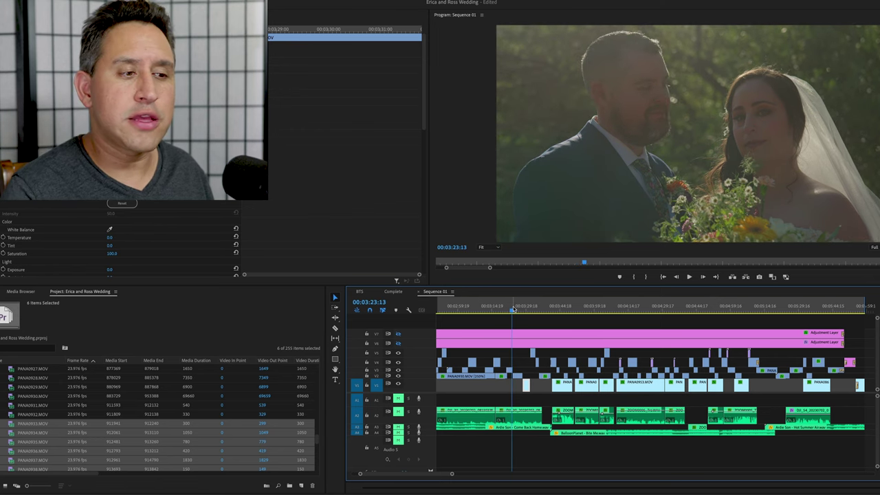
drag(517, 311, 531, 310)
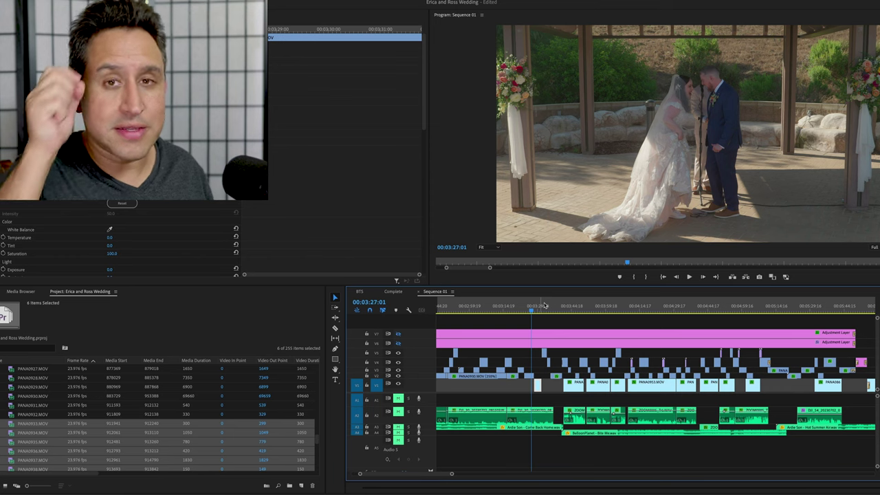
key(space)
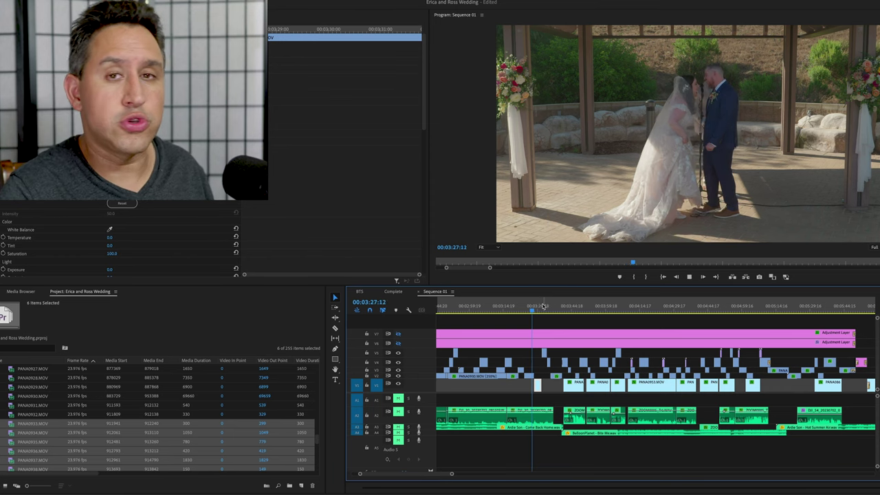